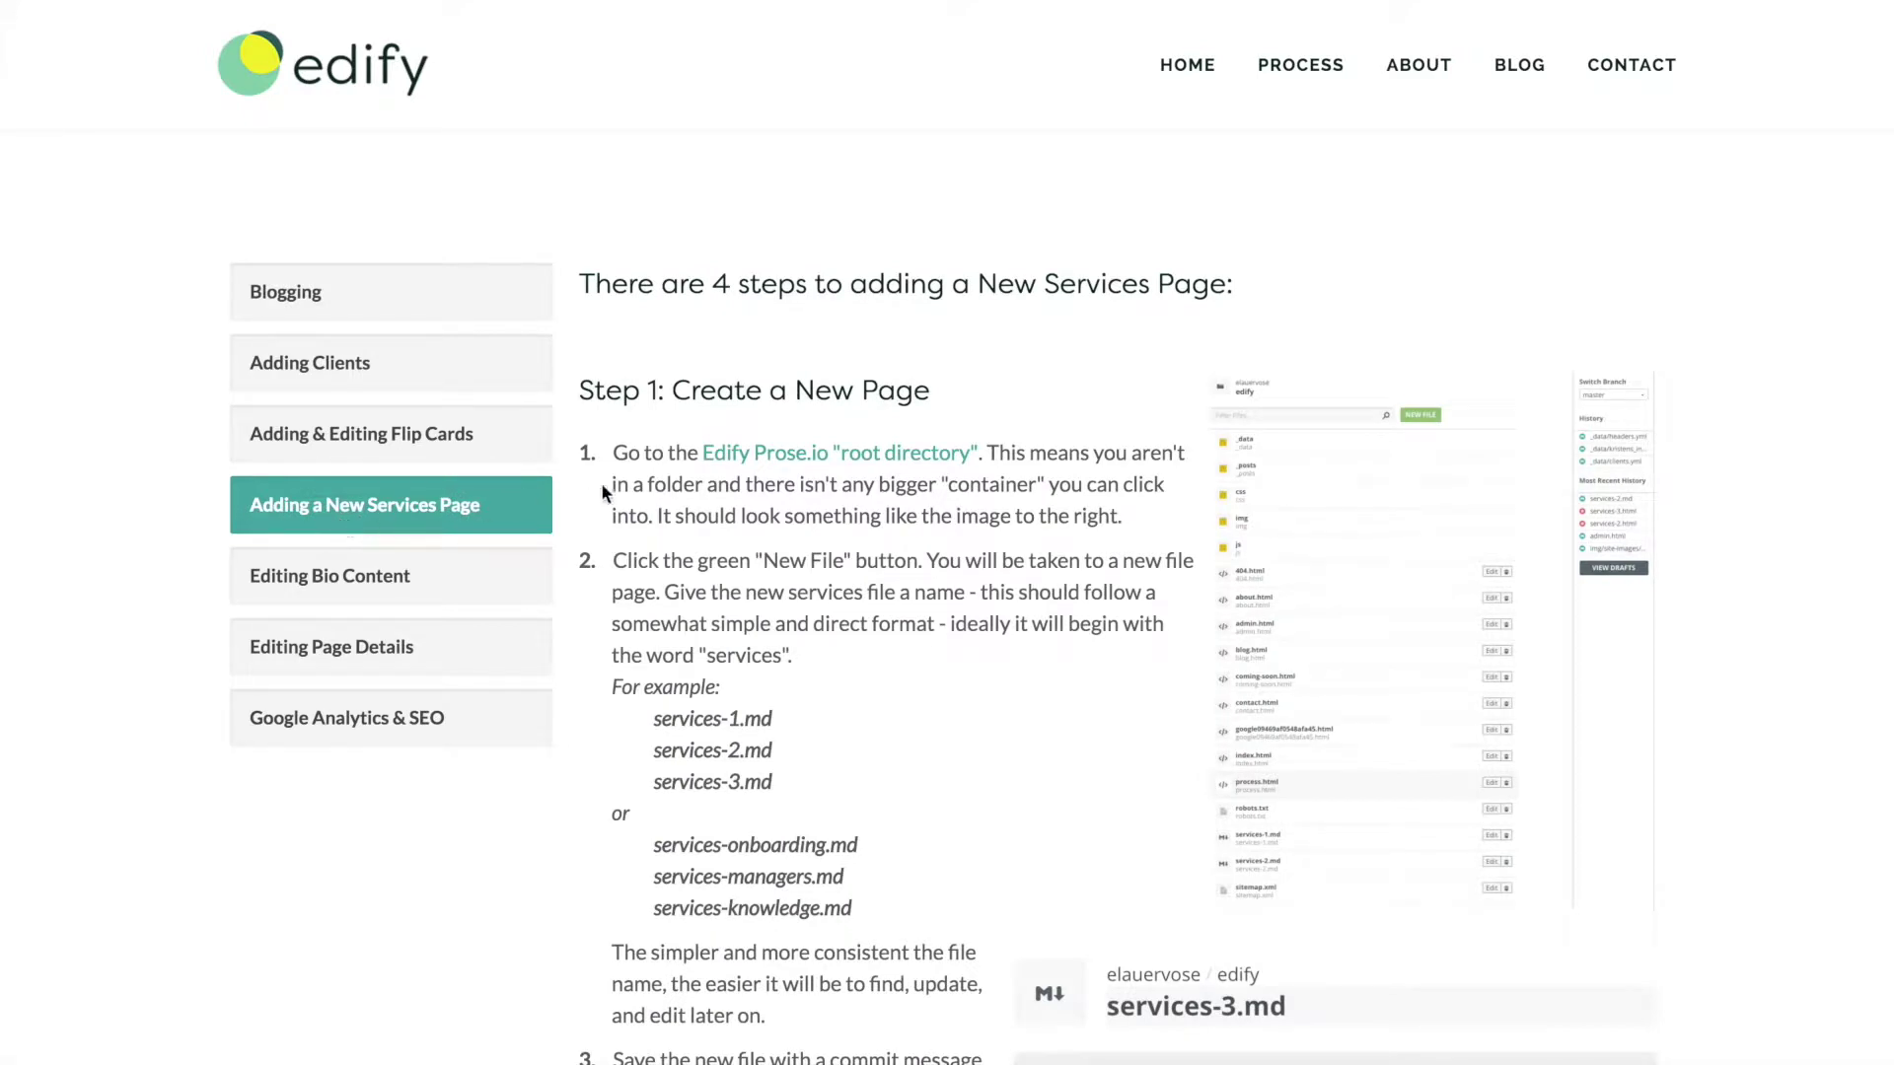
# Create a new file in the edify root directory and name it services-3.md
pyautogui.click(778, 466)
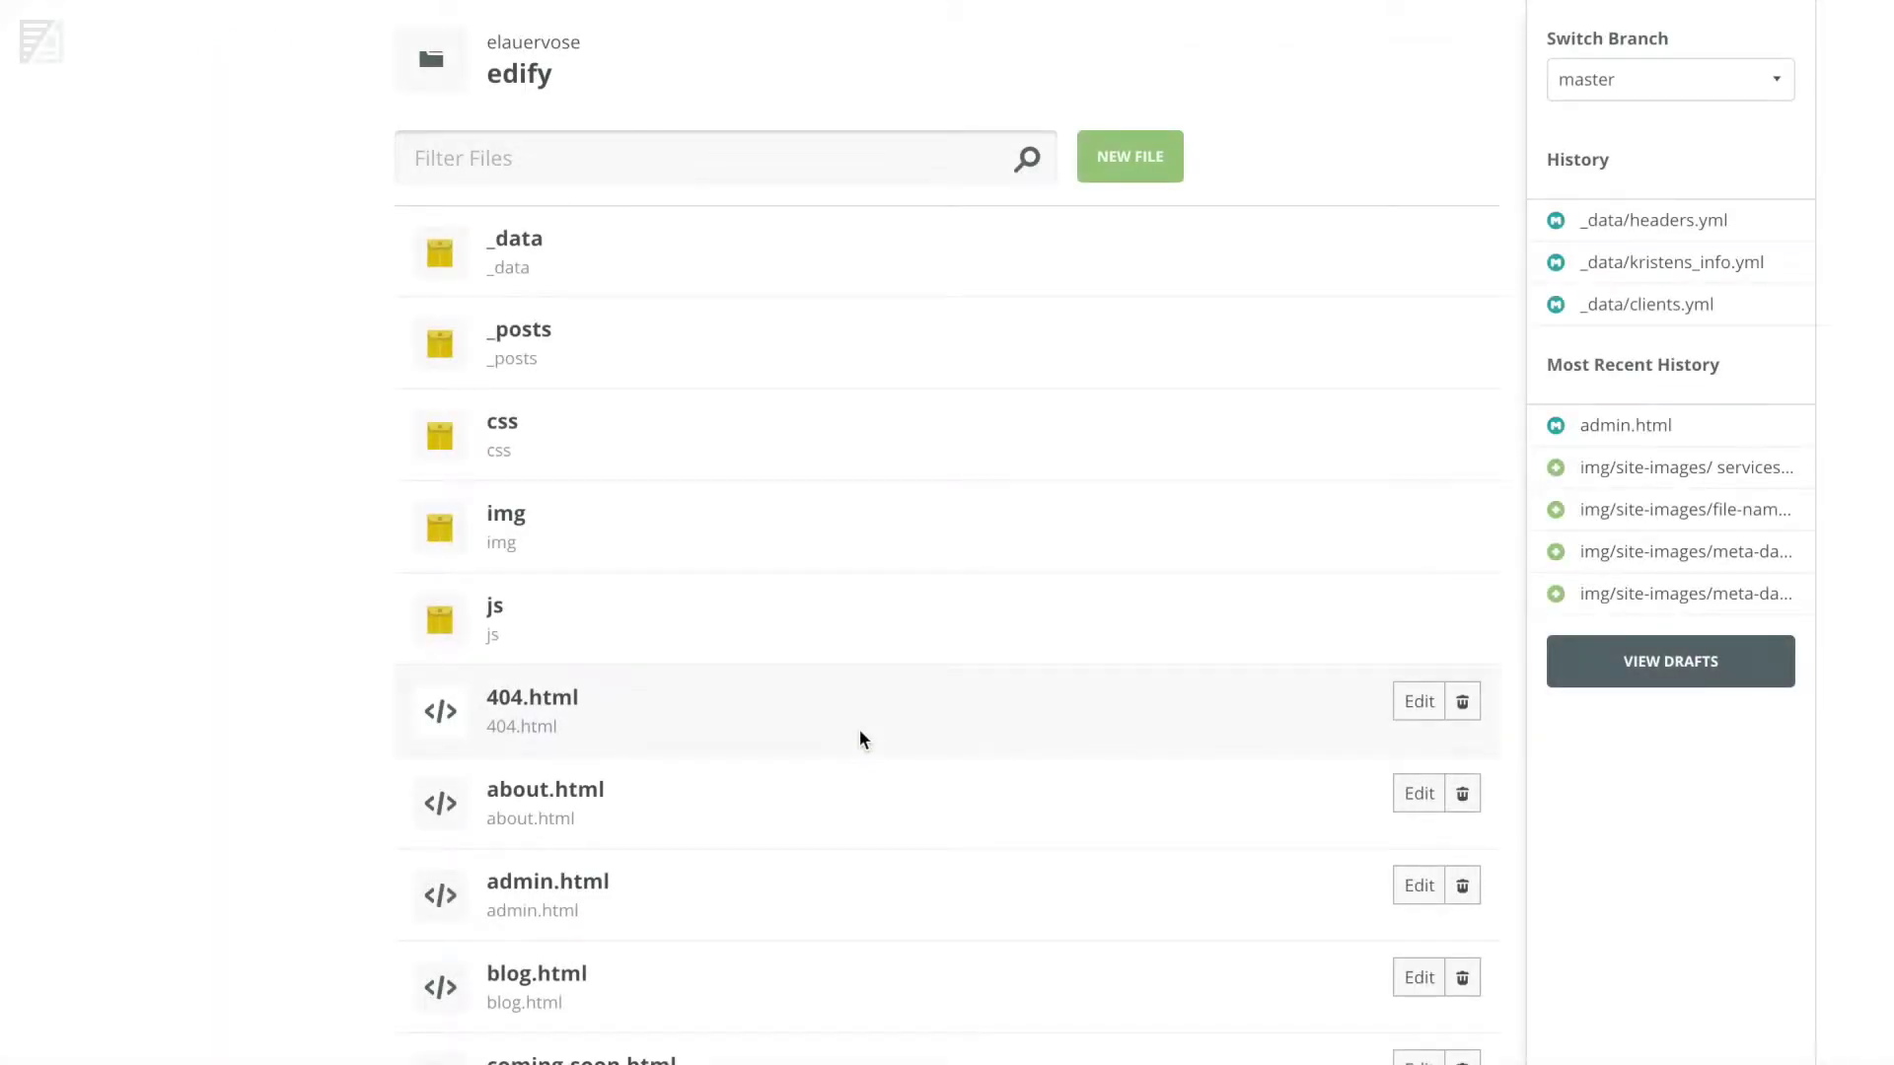
pyautogui.click(1143, 161)
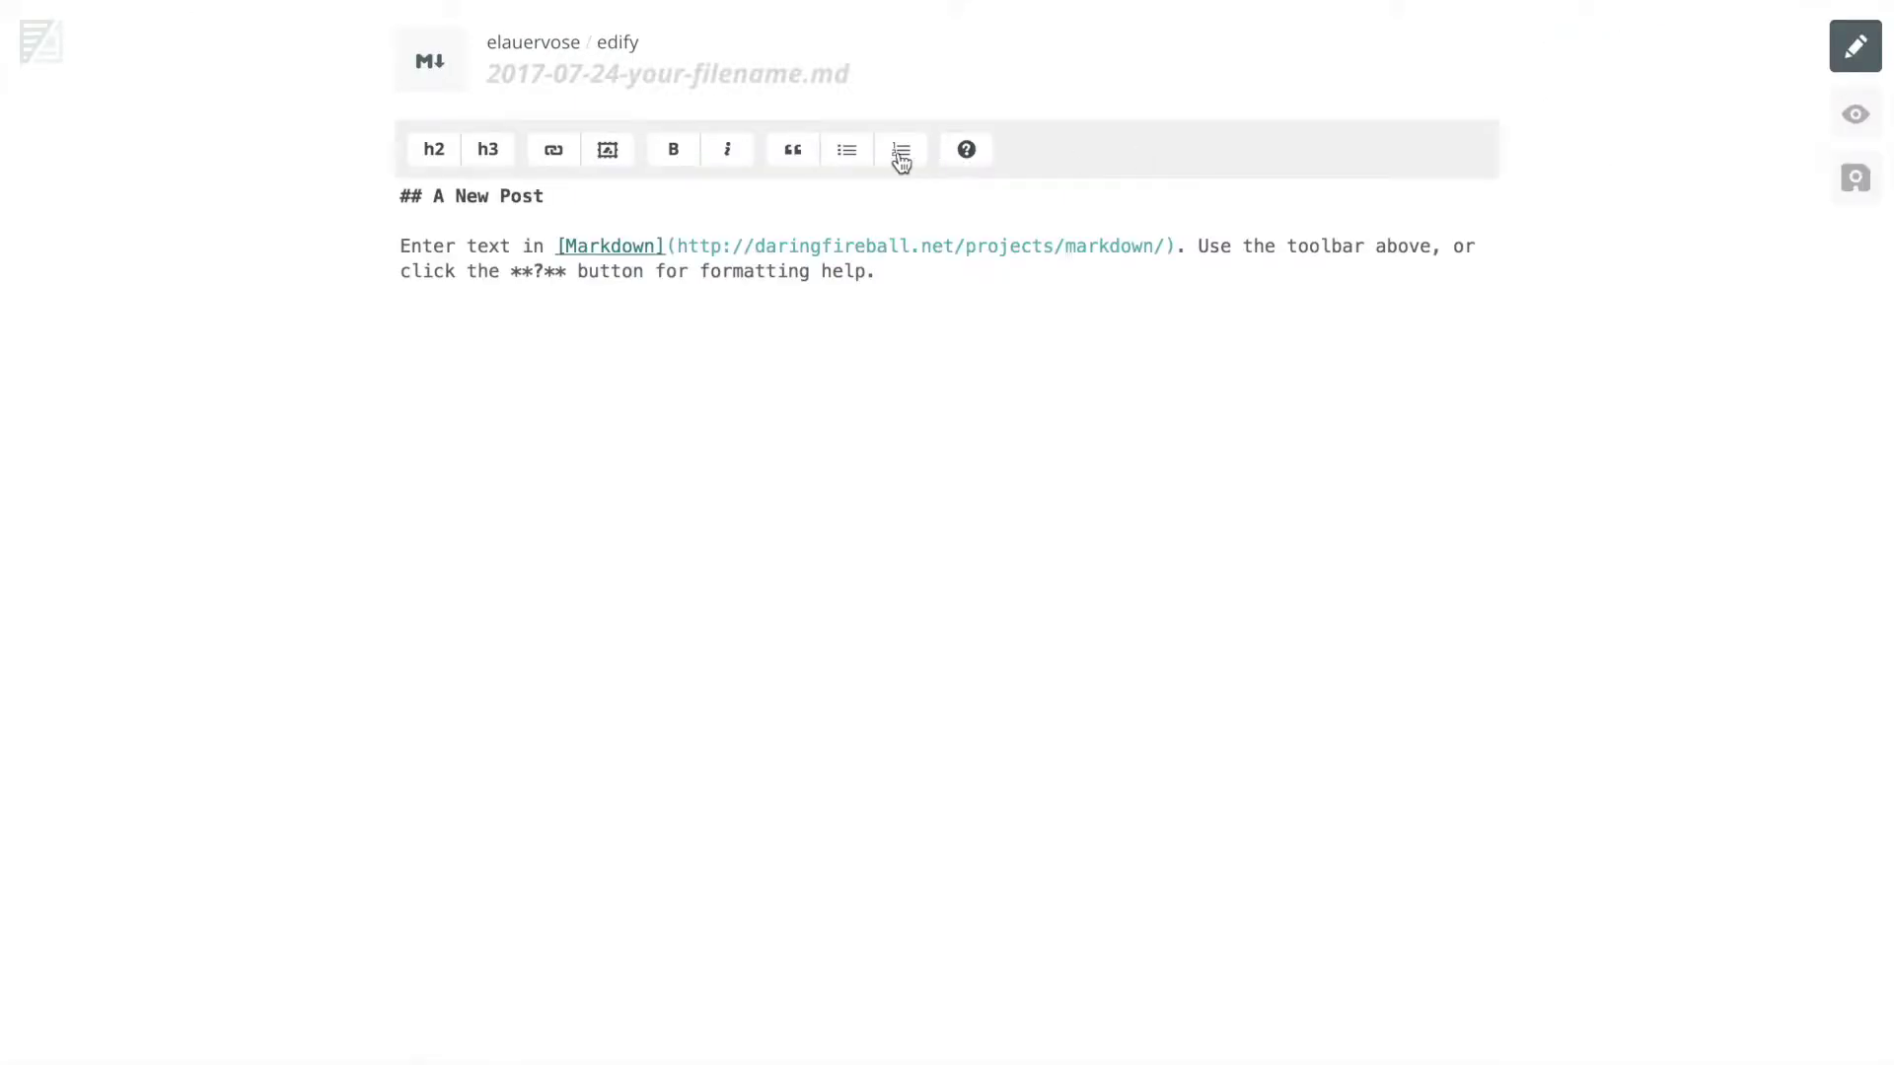
pyautogui.click(592, 72)
pyautogui.moveTo(817, 73); pyautogui.dragTo(488, 76)
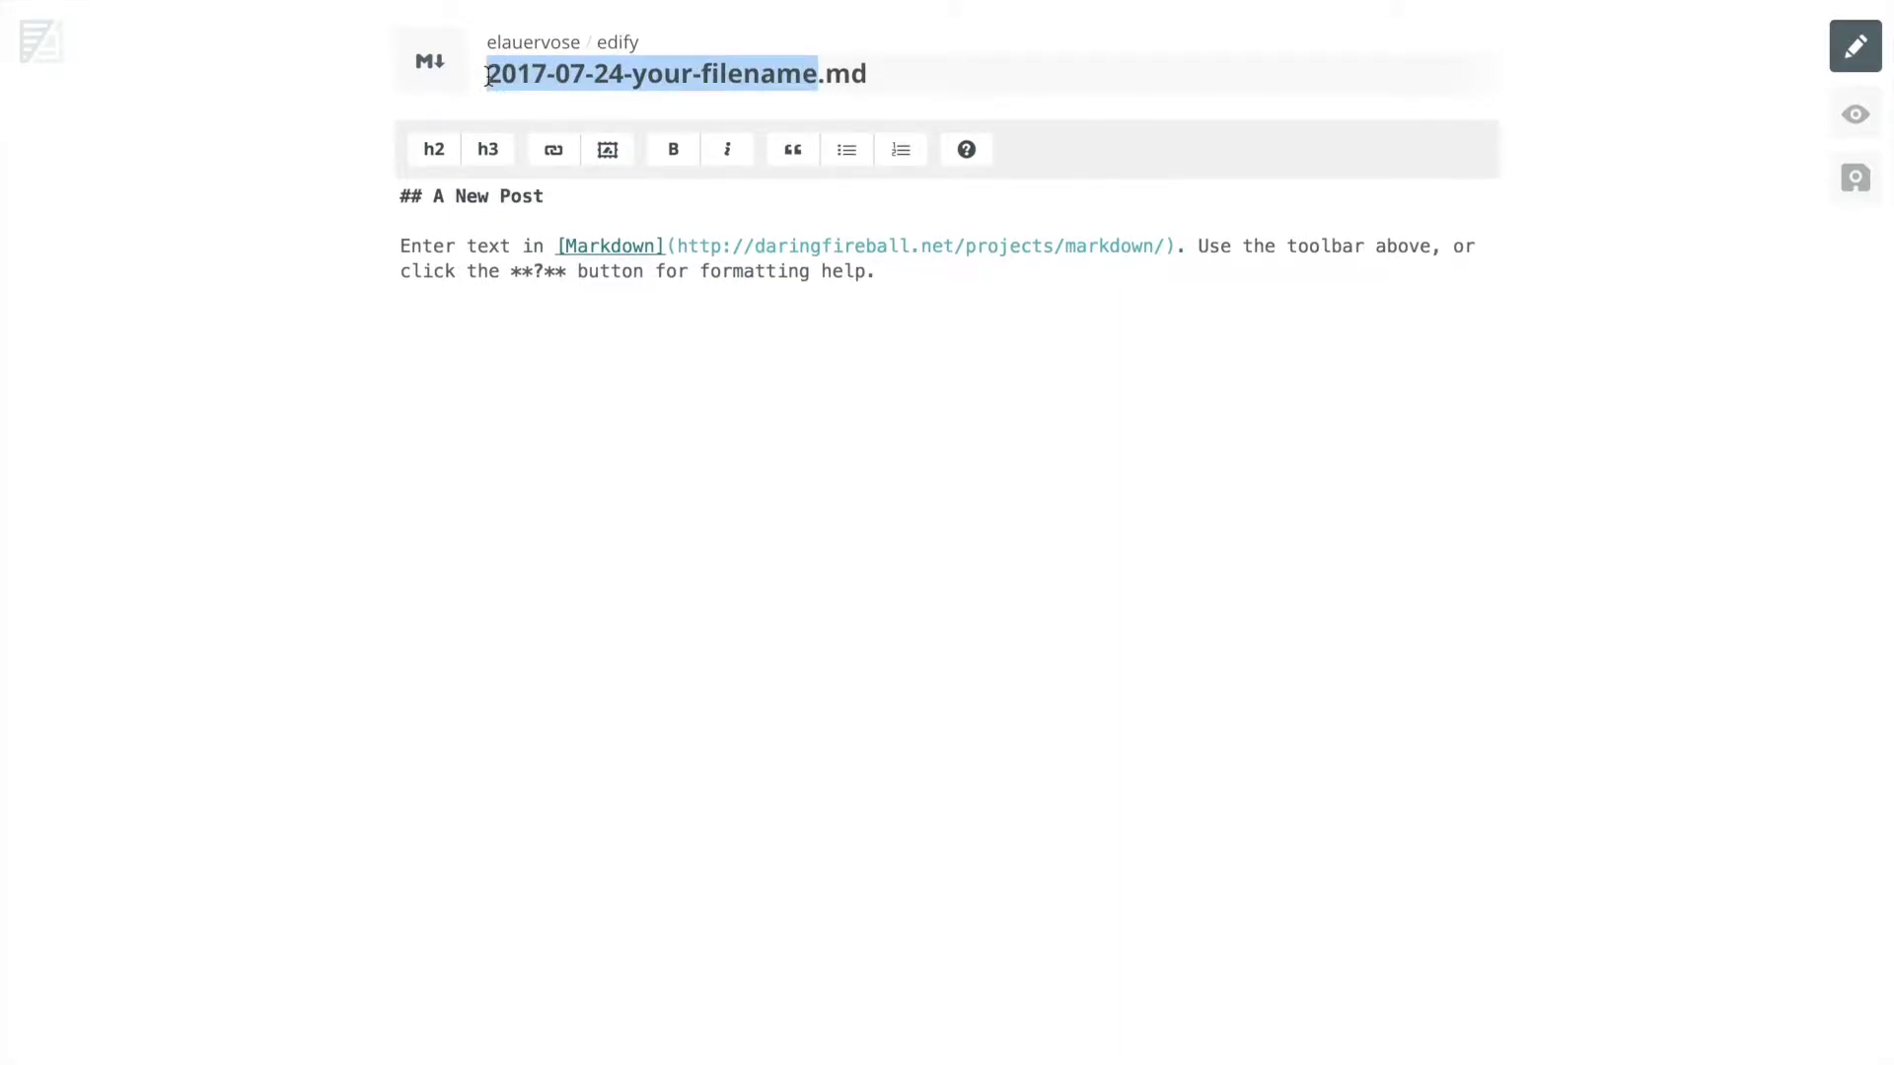
pyautogui.write('services-3')
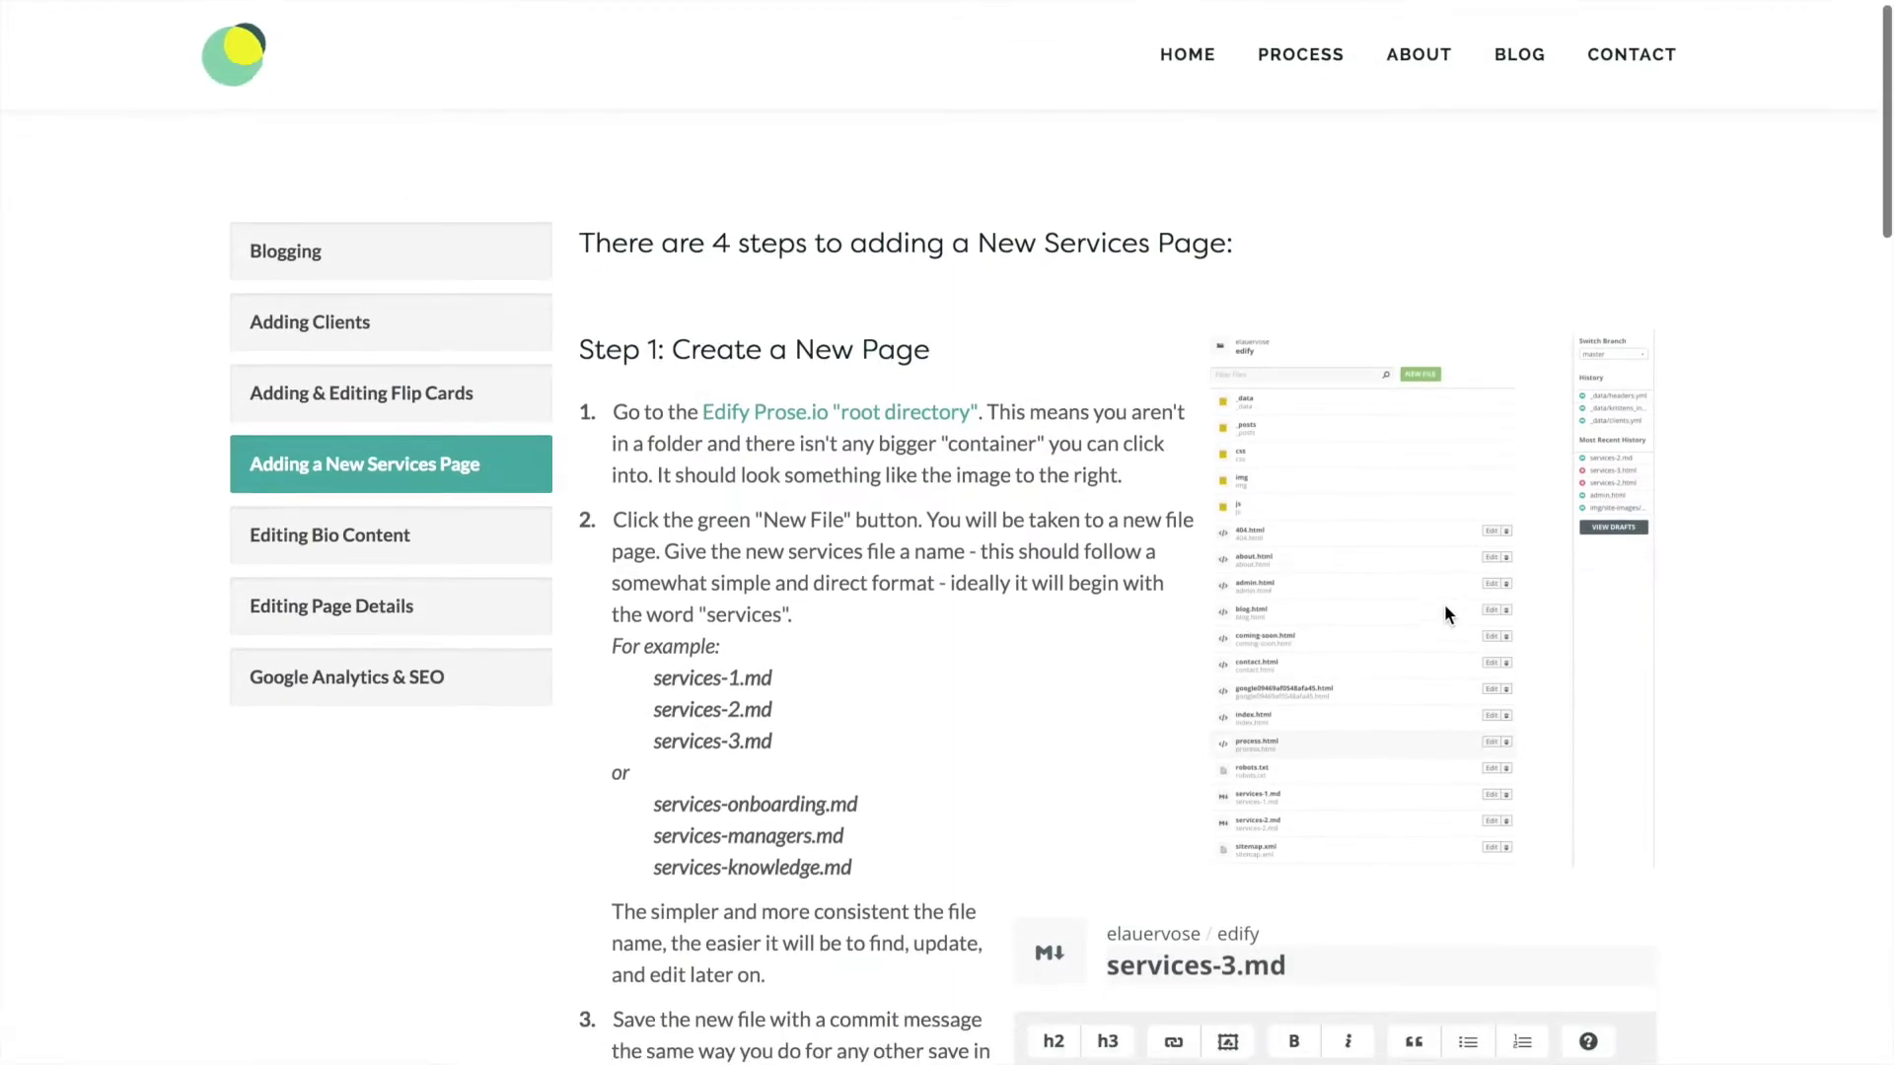
# Replace the placeholder text in services-3.md with the services-page-layout front matter copied from the guide, and commit the file
pyautogui.scroll(-5, 1445, 609)
pyautogui.scroll(-5, 1445, 611)
pyautogui.scroll(-3, 1444, 604)
pyautogui.scroll(-2, 1295, 642)
pyautogui.click(644, 542)
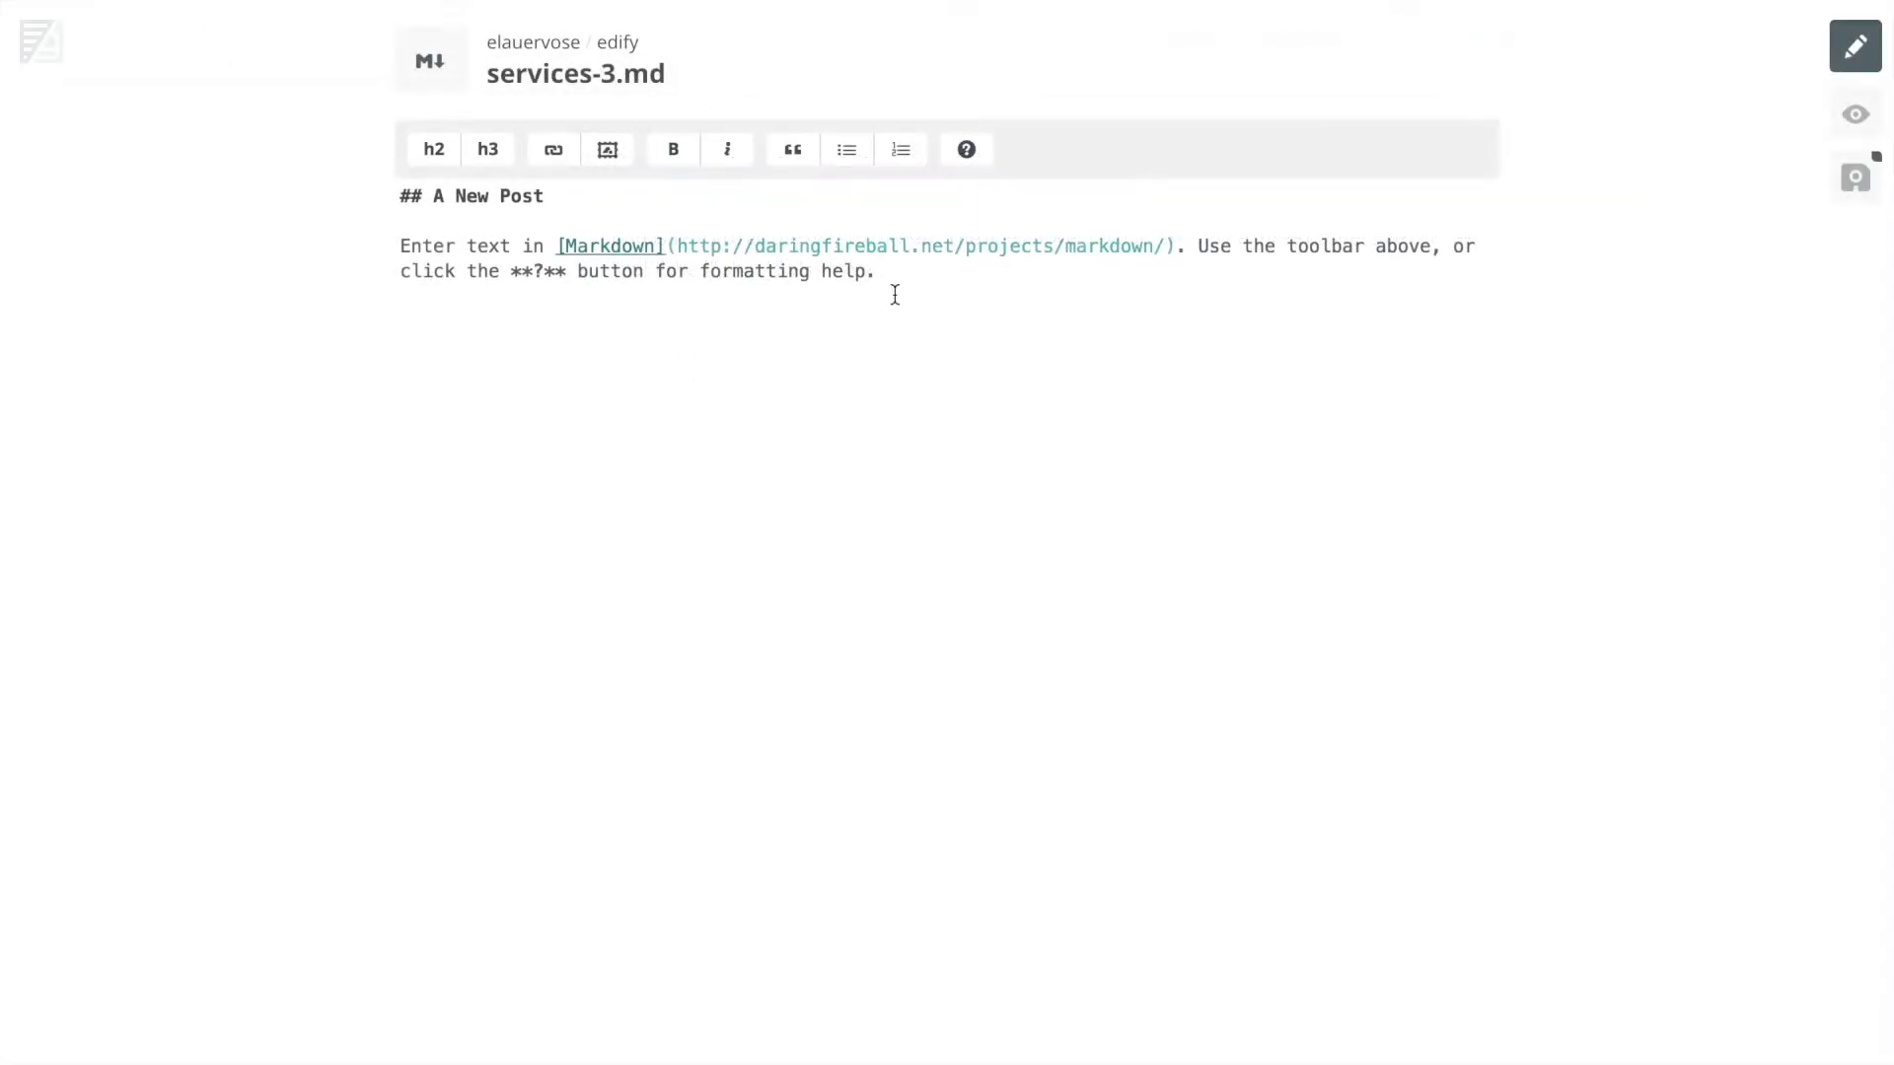
pyautogui.moveTo(895, 295); pyautogui.dragTo(378, 209)
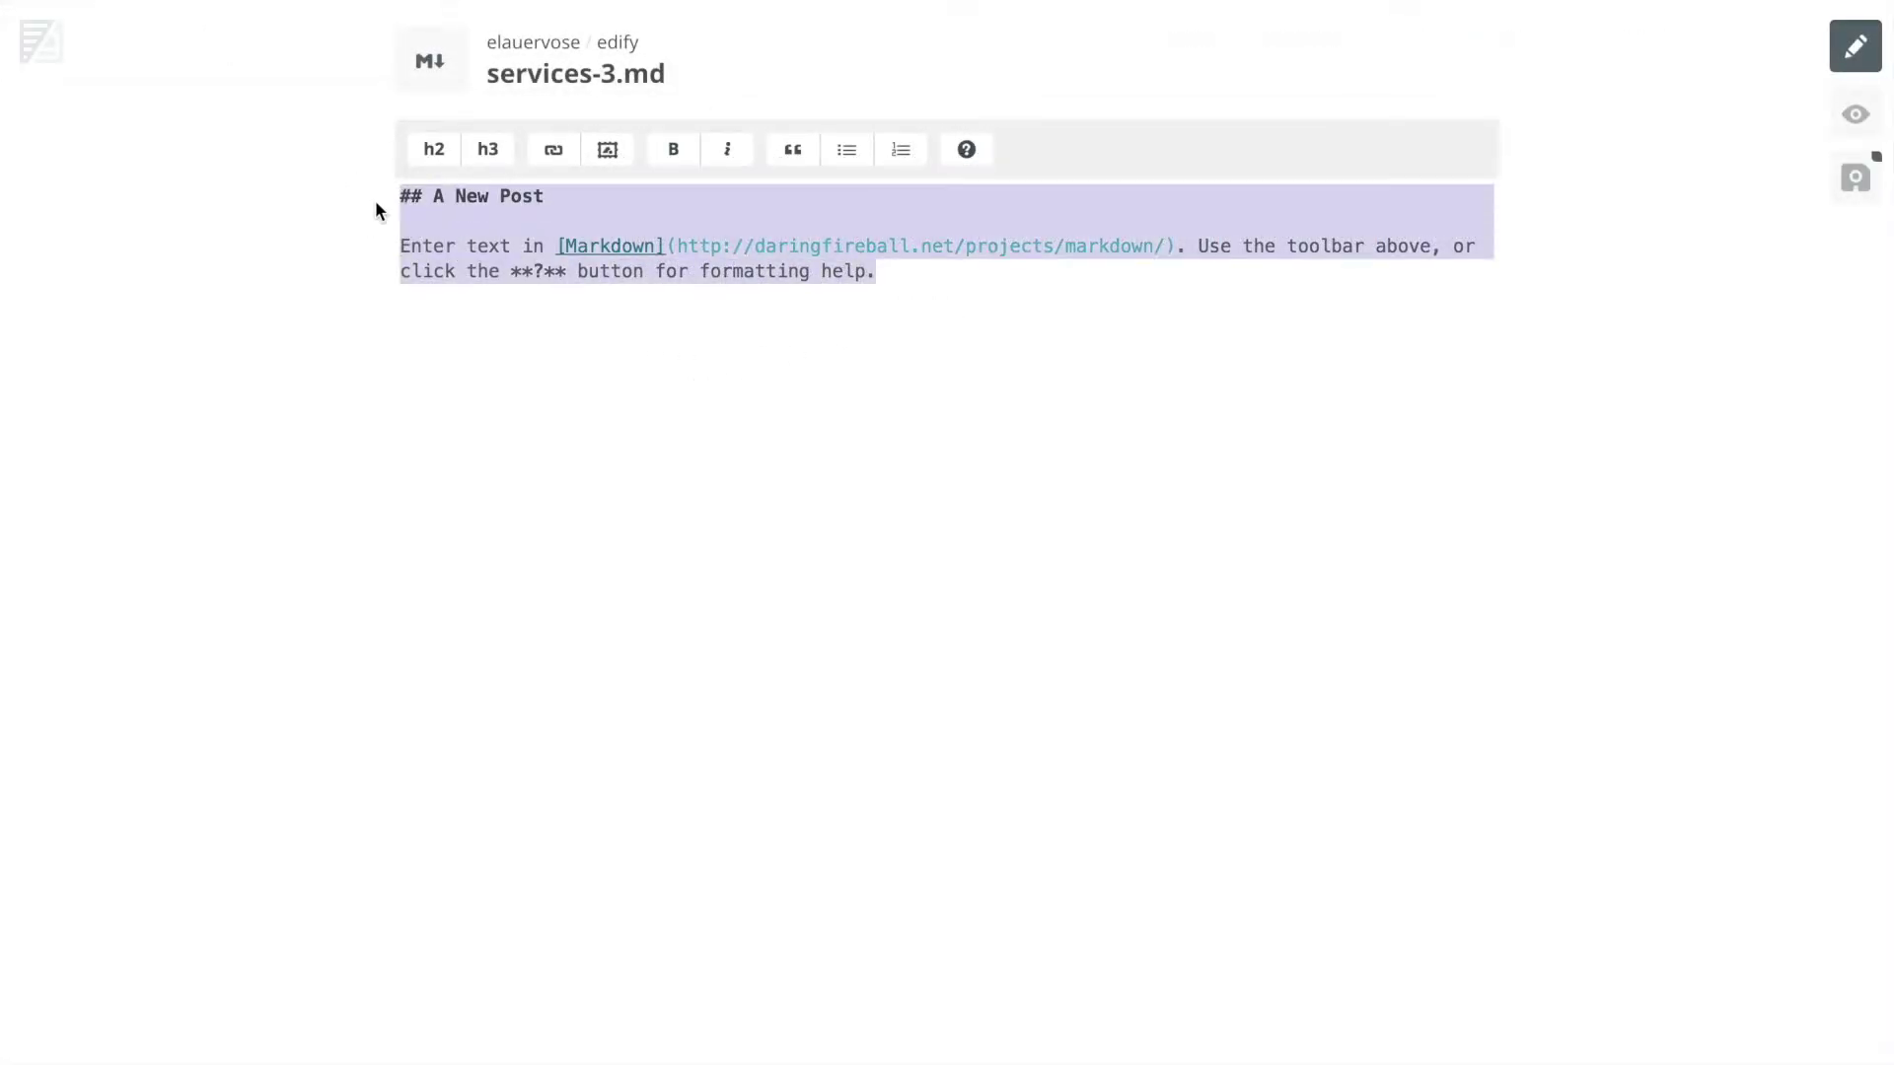
pyautogui.hotkey('ctrl', 'v')
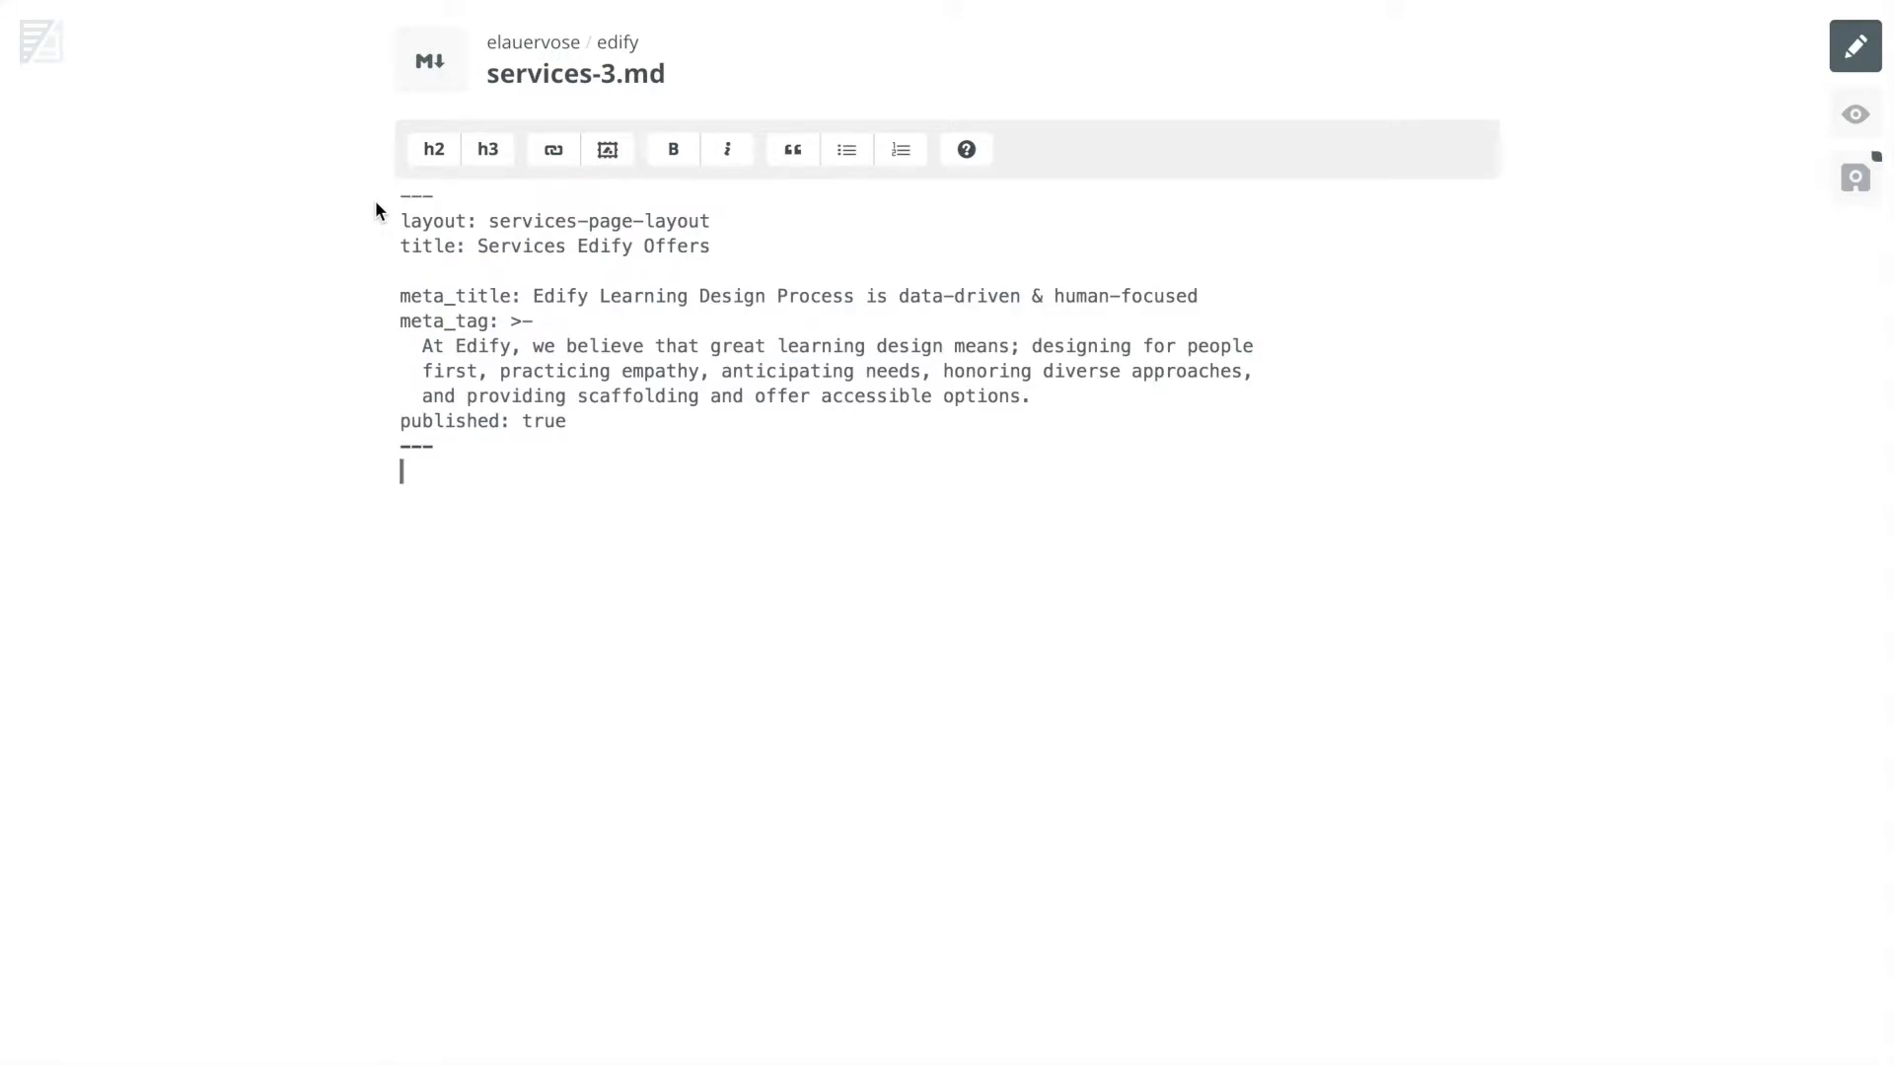
pyautogui.click(1858, 180)
pyautogui.click(1658, 286)
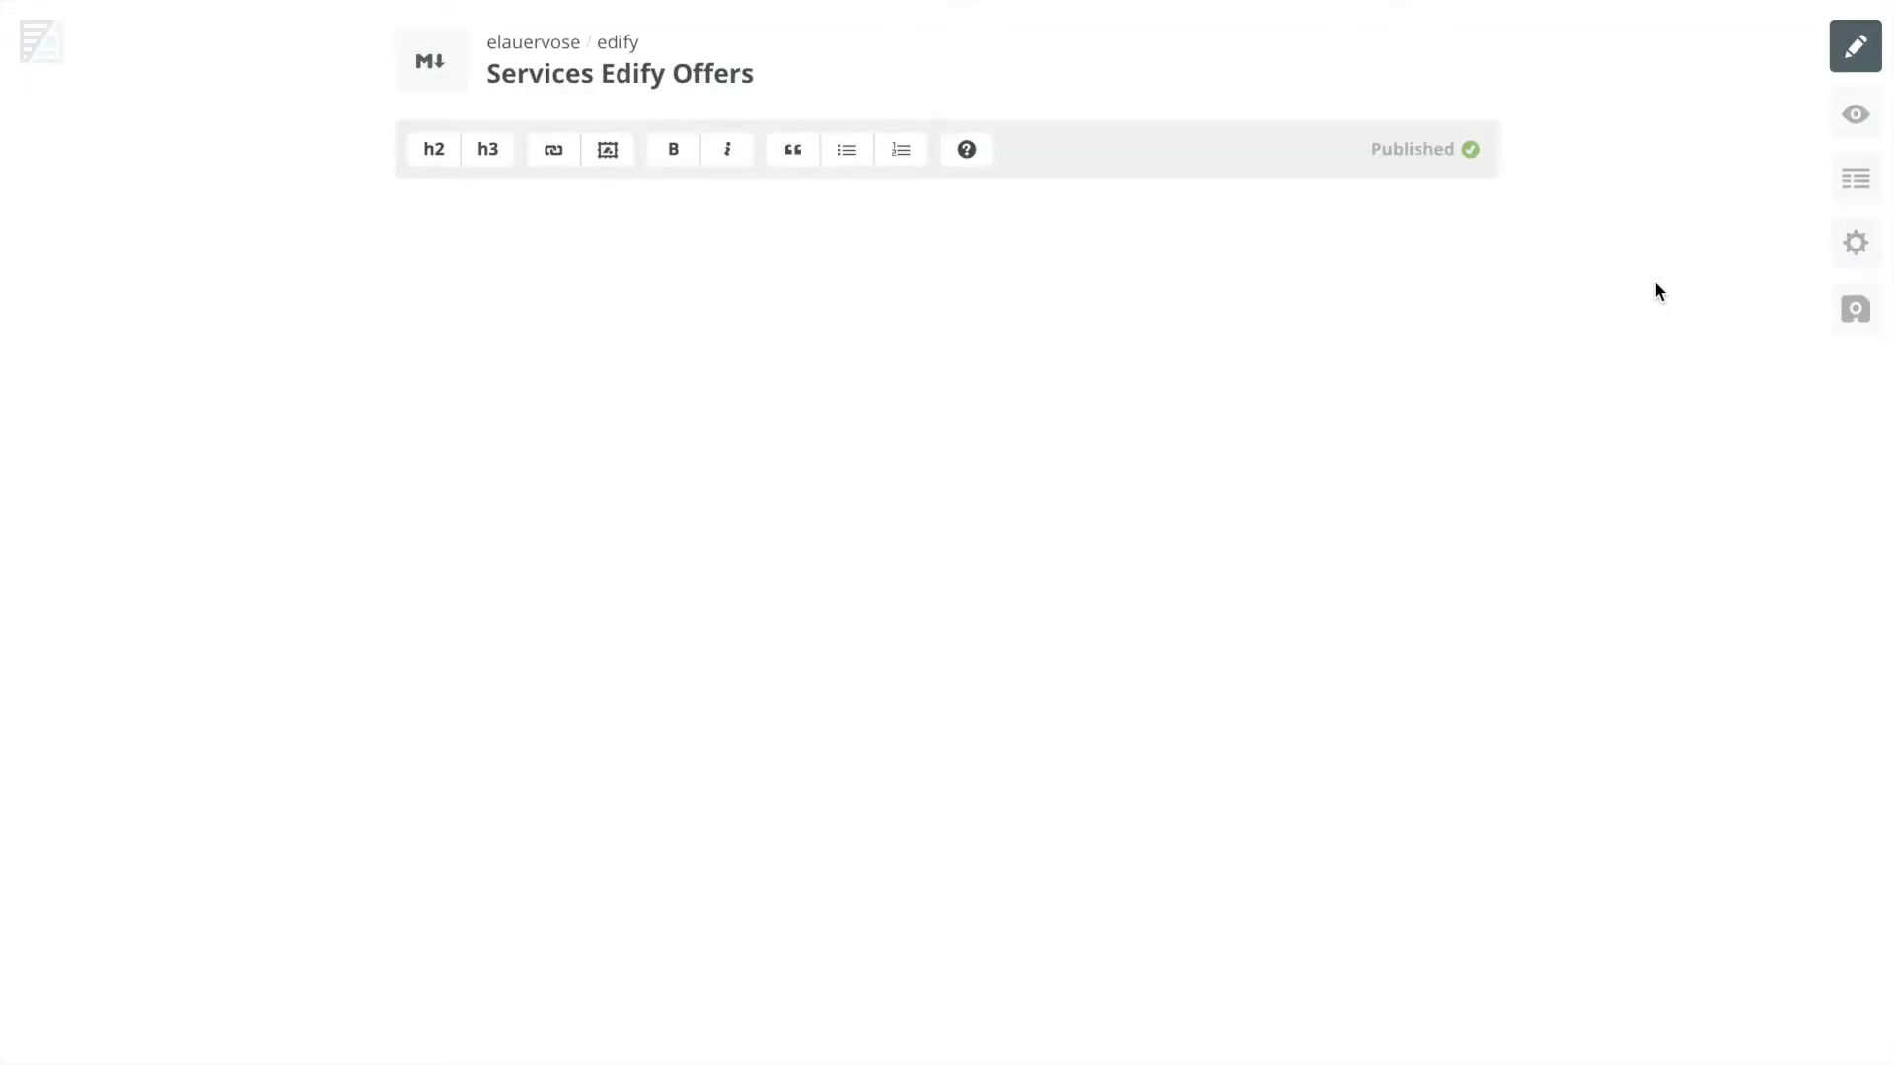
# Change the page title to "Onboarding Services Edify Offers" in both the heading and the raw metadata, and commit the change
pyautogui.click(1859, 187)
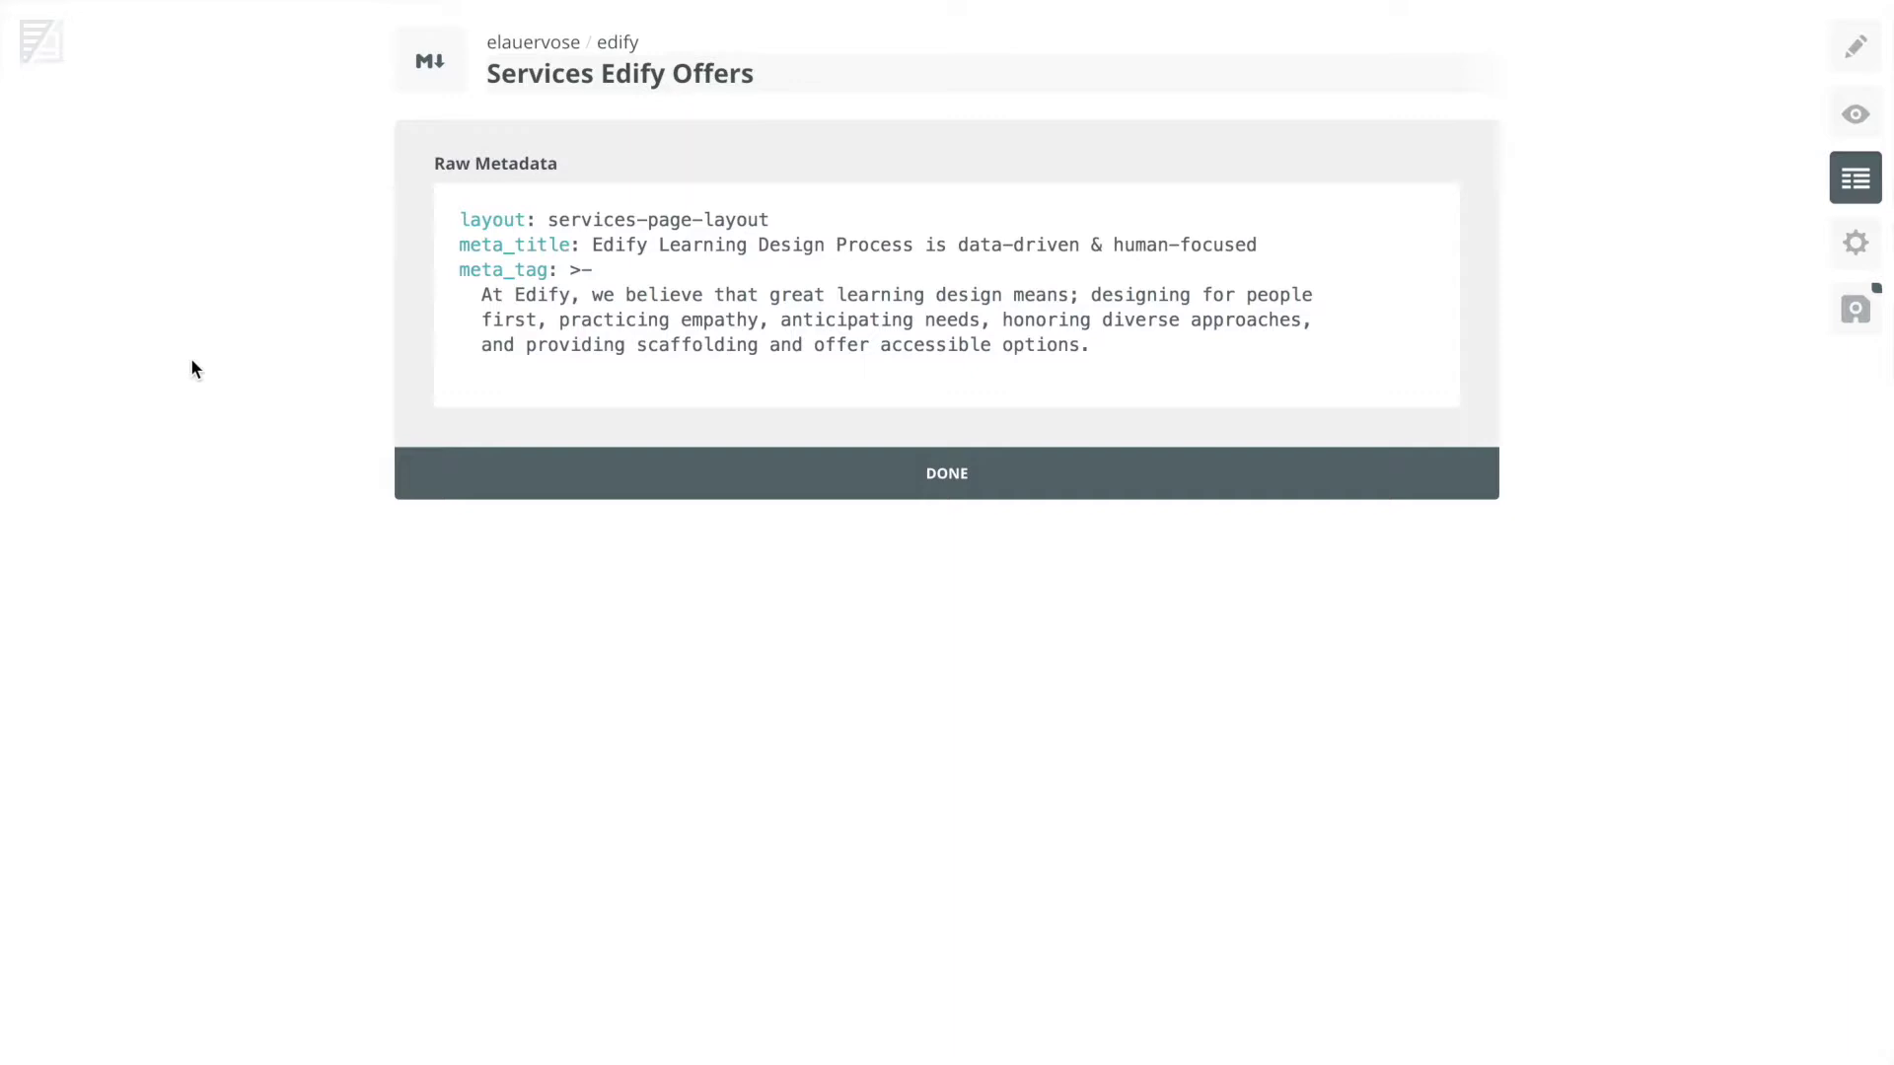
pyautogui.write('Onboarding')
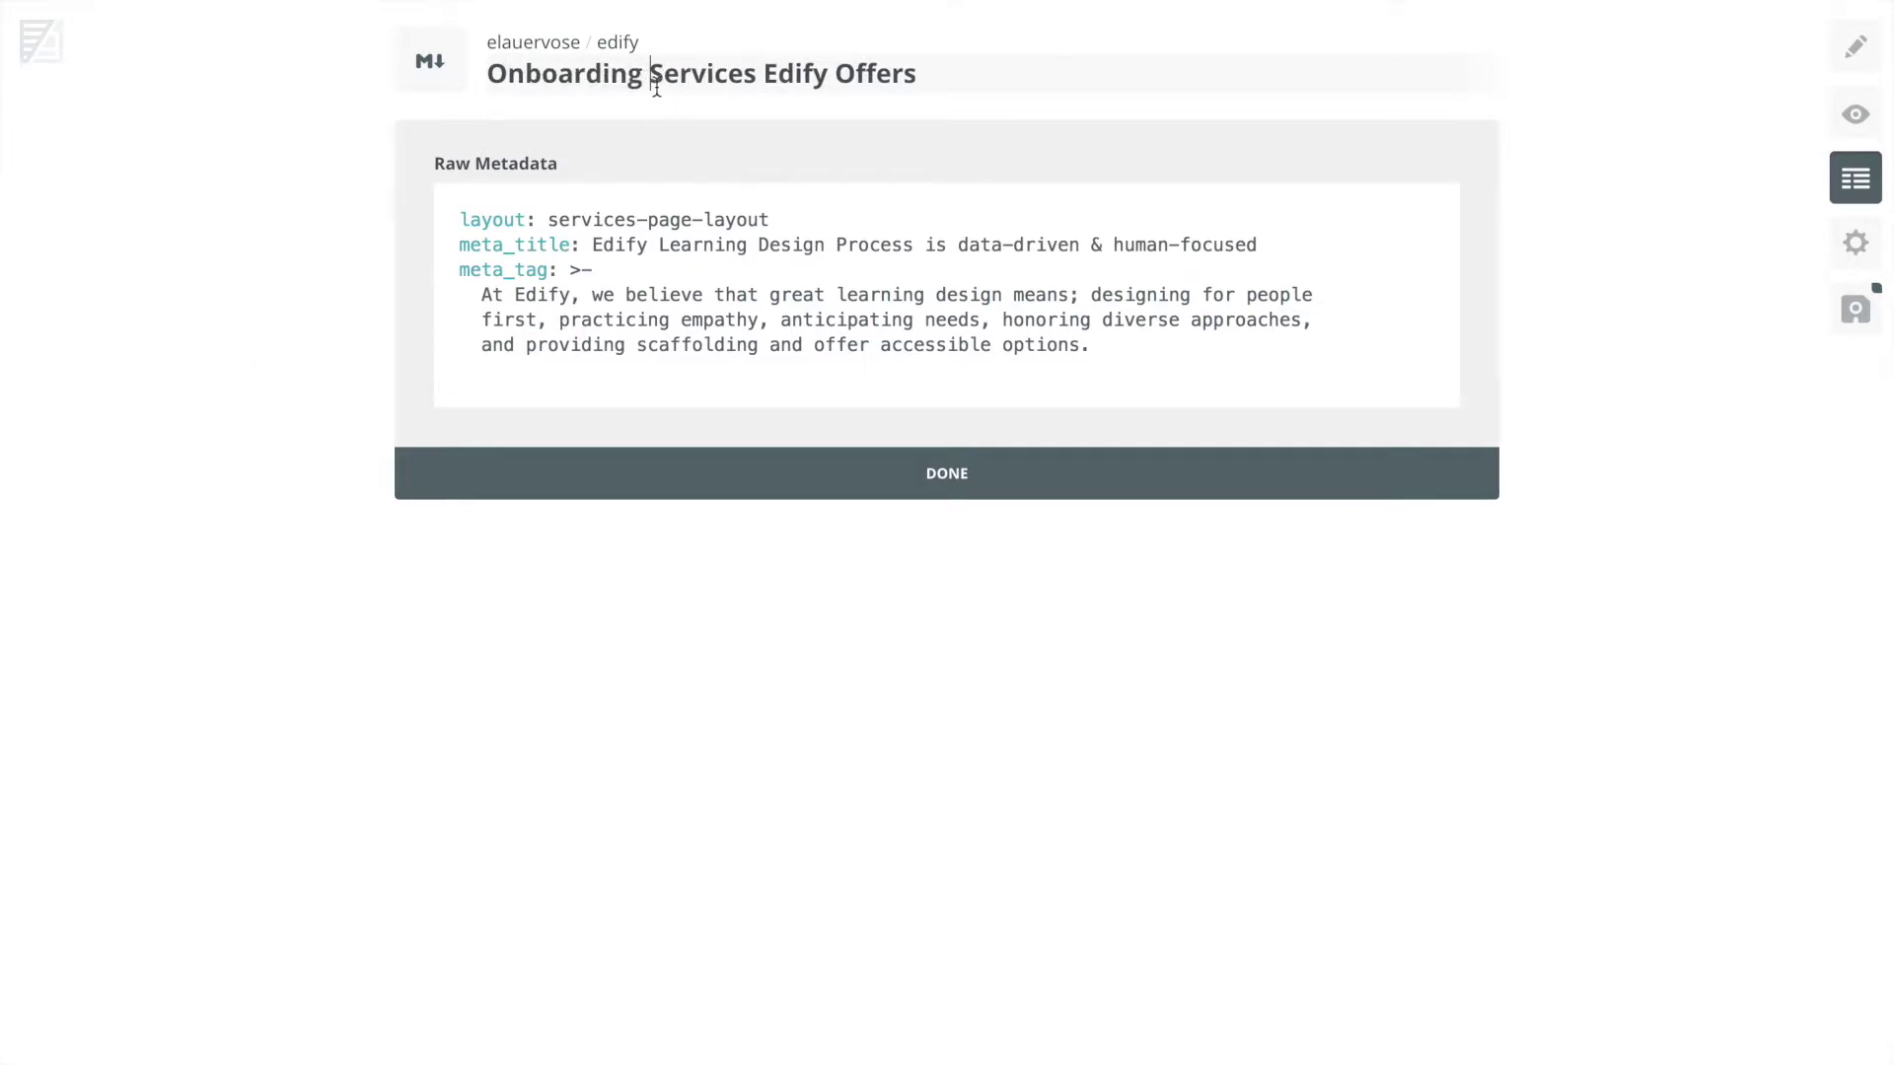
pyautogui.click(795, 213)
pyautogui.press('Return')
pyautogui.write('title: Onboarding Services Edify Offers')
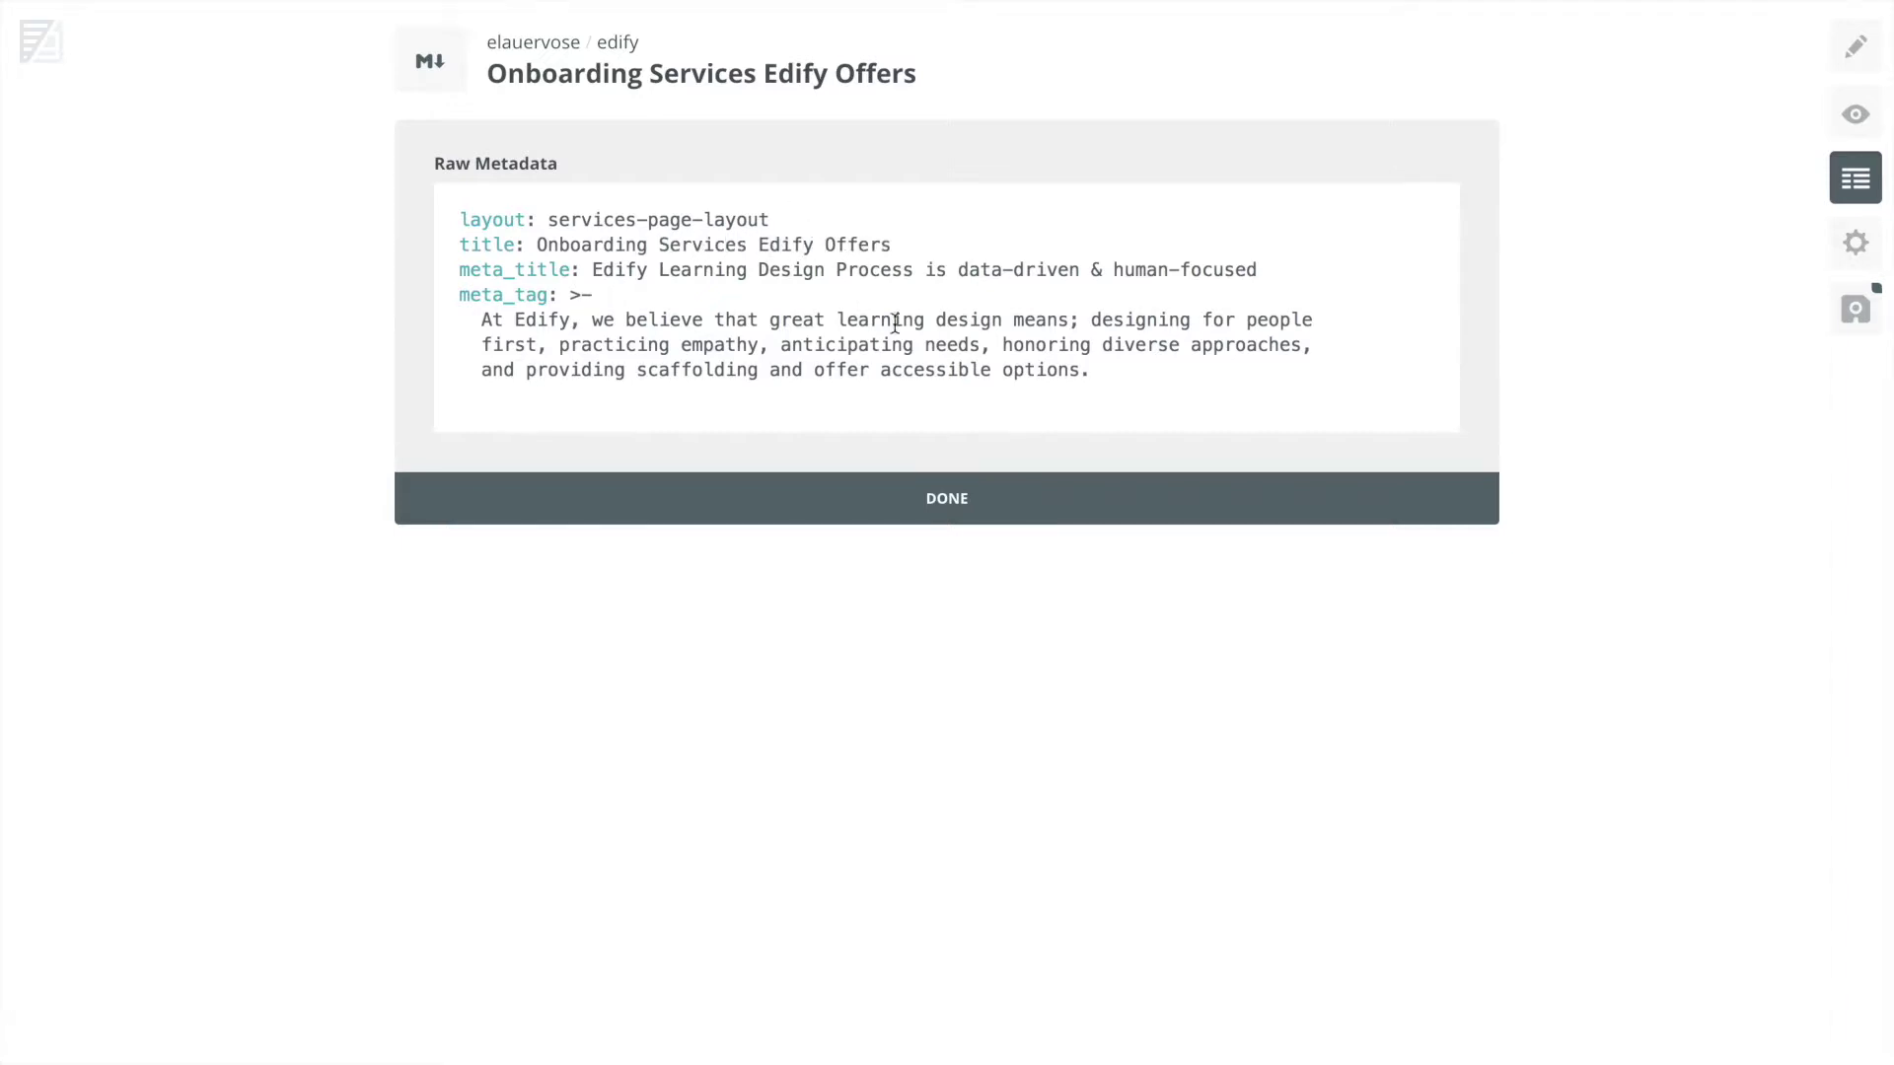
pyautogui.click(1330, 513)
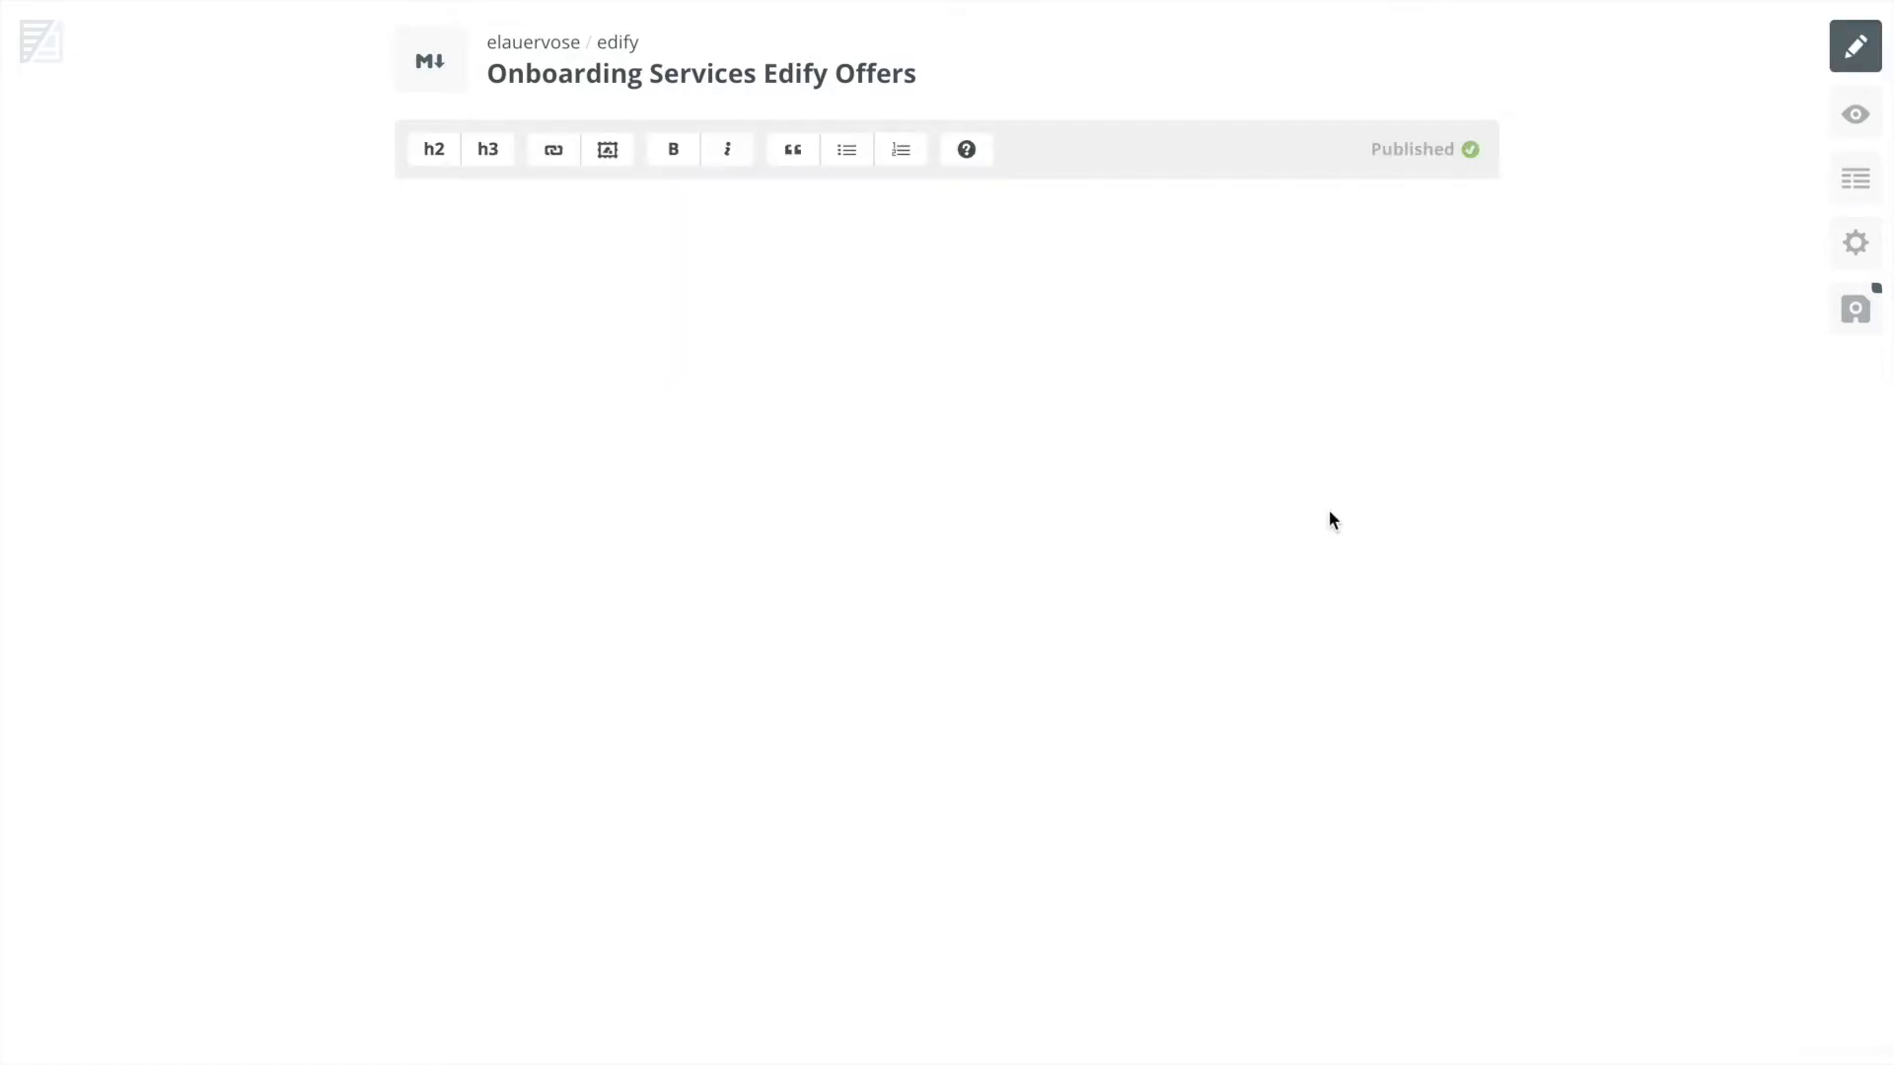
pyautogui.click(1854, 310)
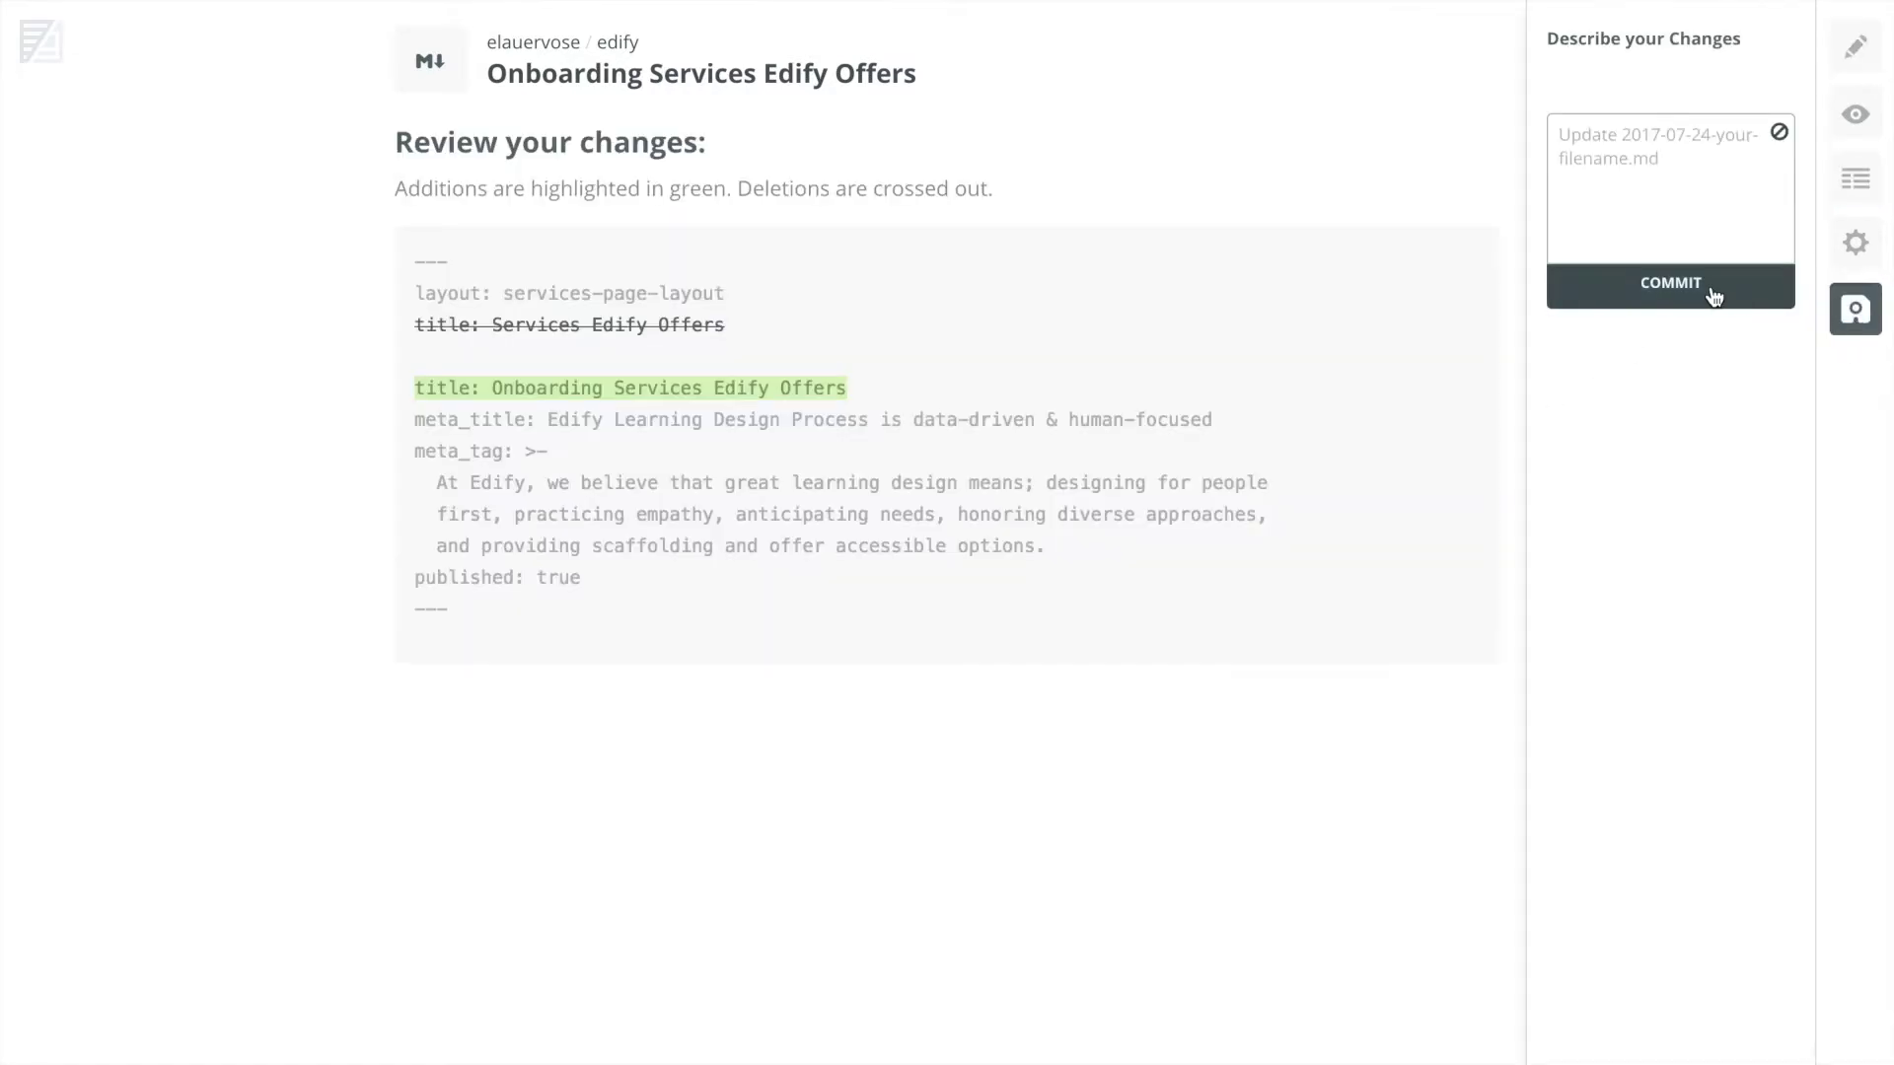
pyautogui.click(1697, 296)
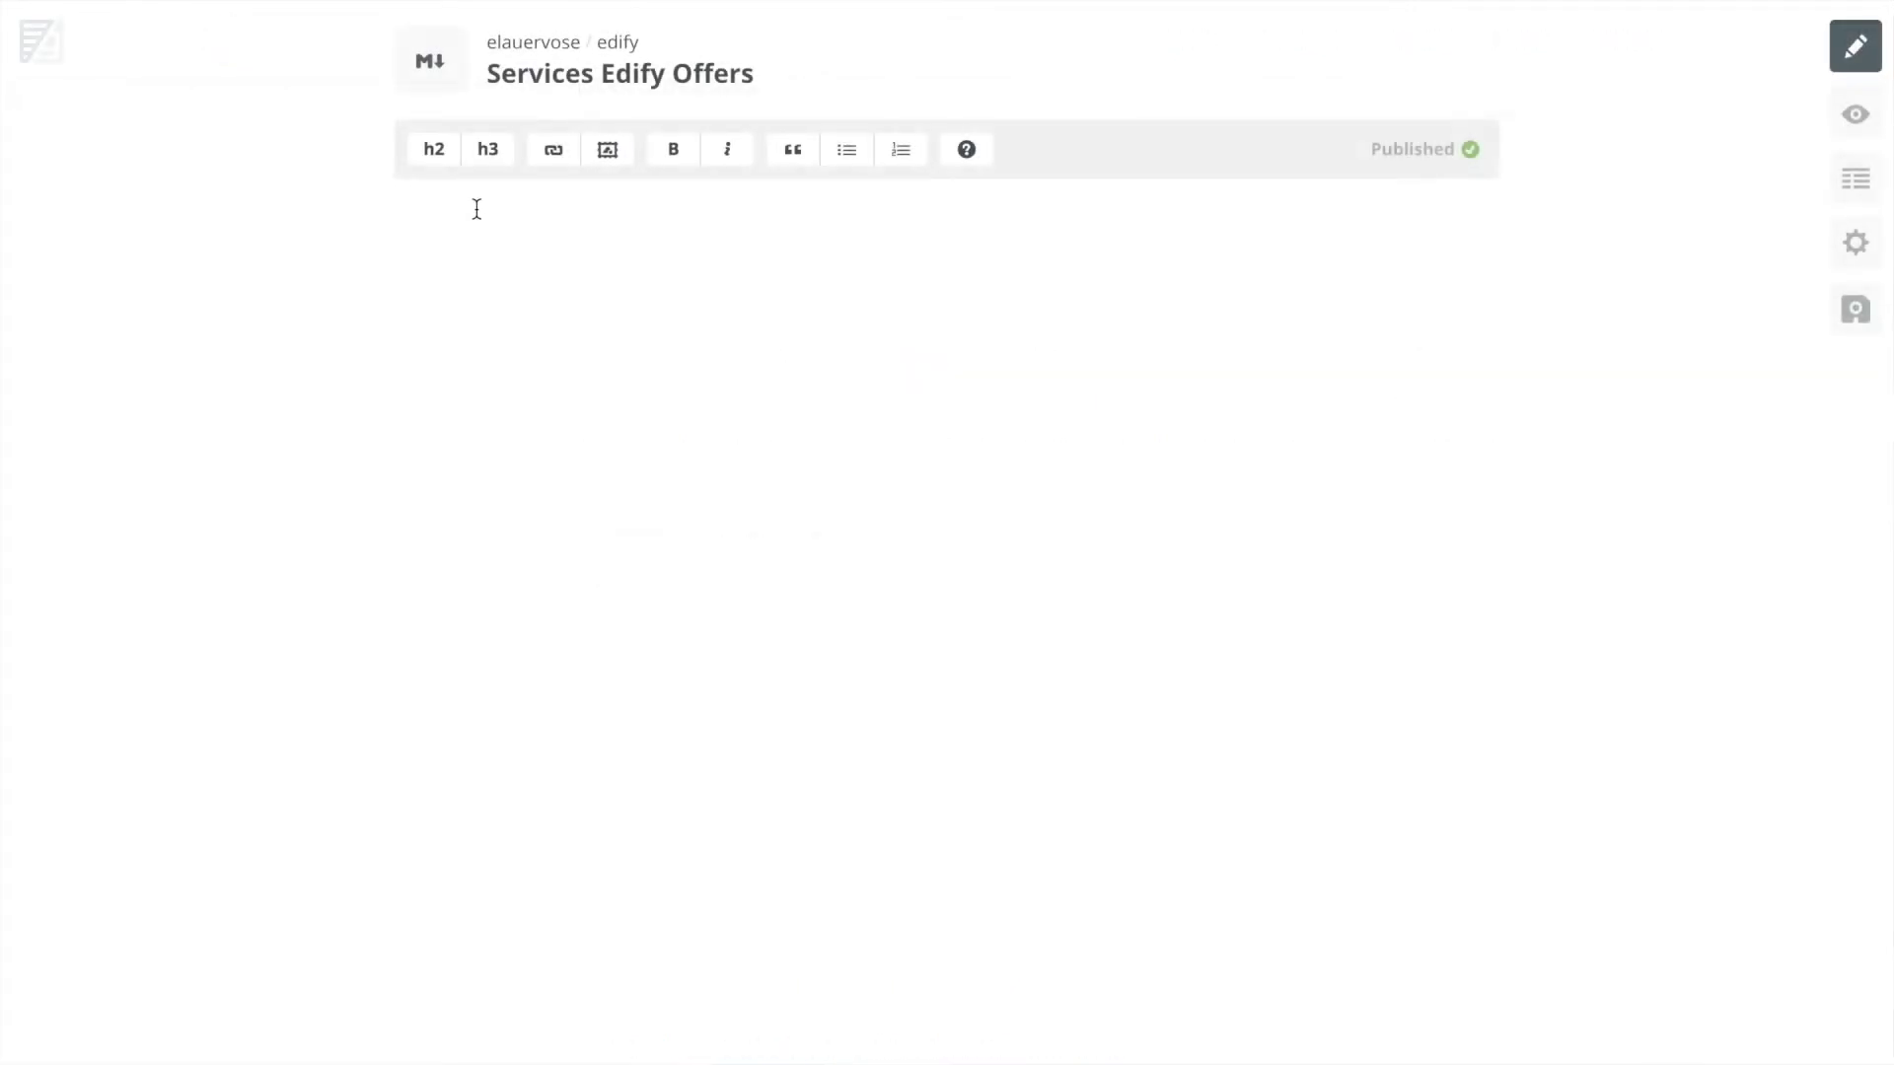
# Commit a level-two heading reading "Add your services content now" to the page body and preview the page
pyautogui.click(434, 149)
pyautogui.write('Add your services conten')
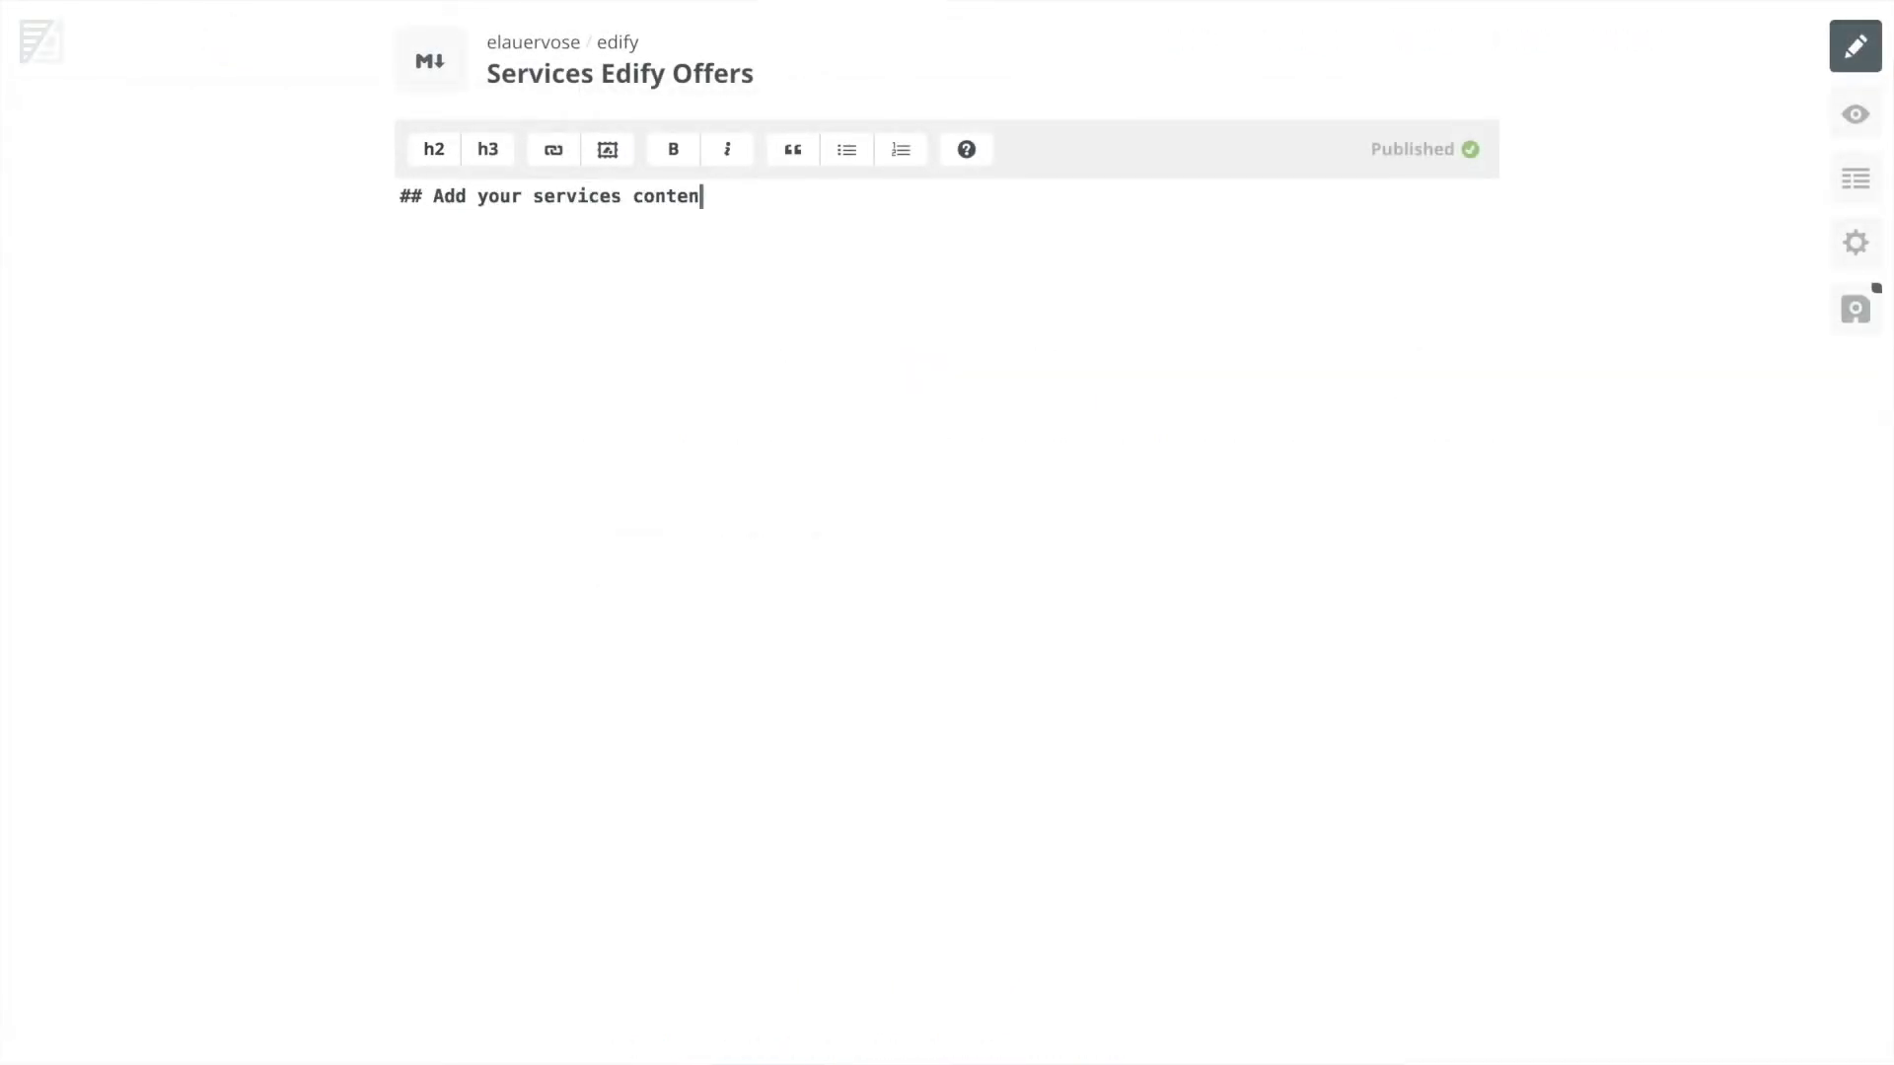
pyautogui.write('t now')
pyautogui.press('Return')
pyautogui.click(1857, 311)
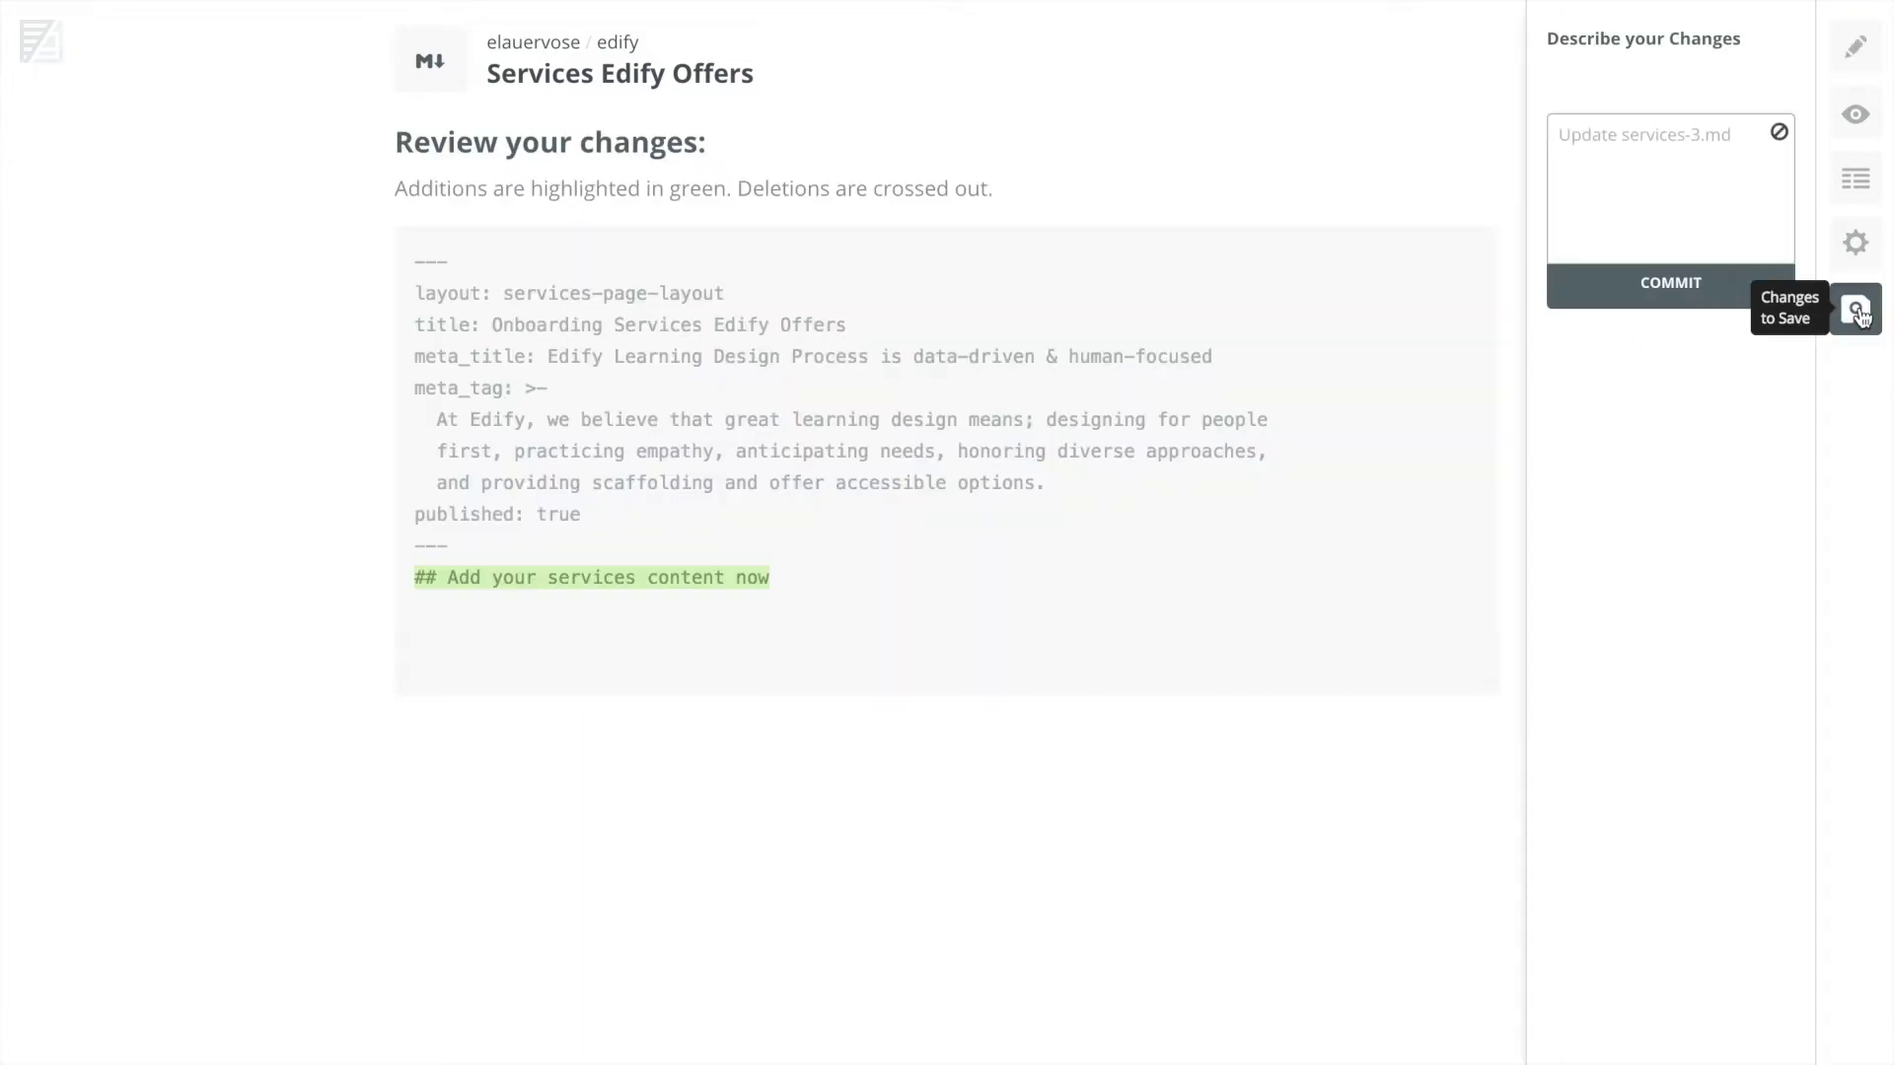
pyautogui.click(1655, 296)
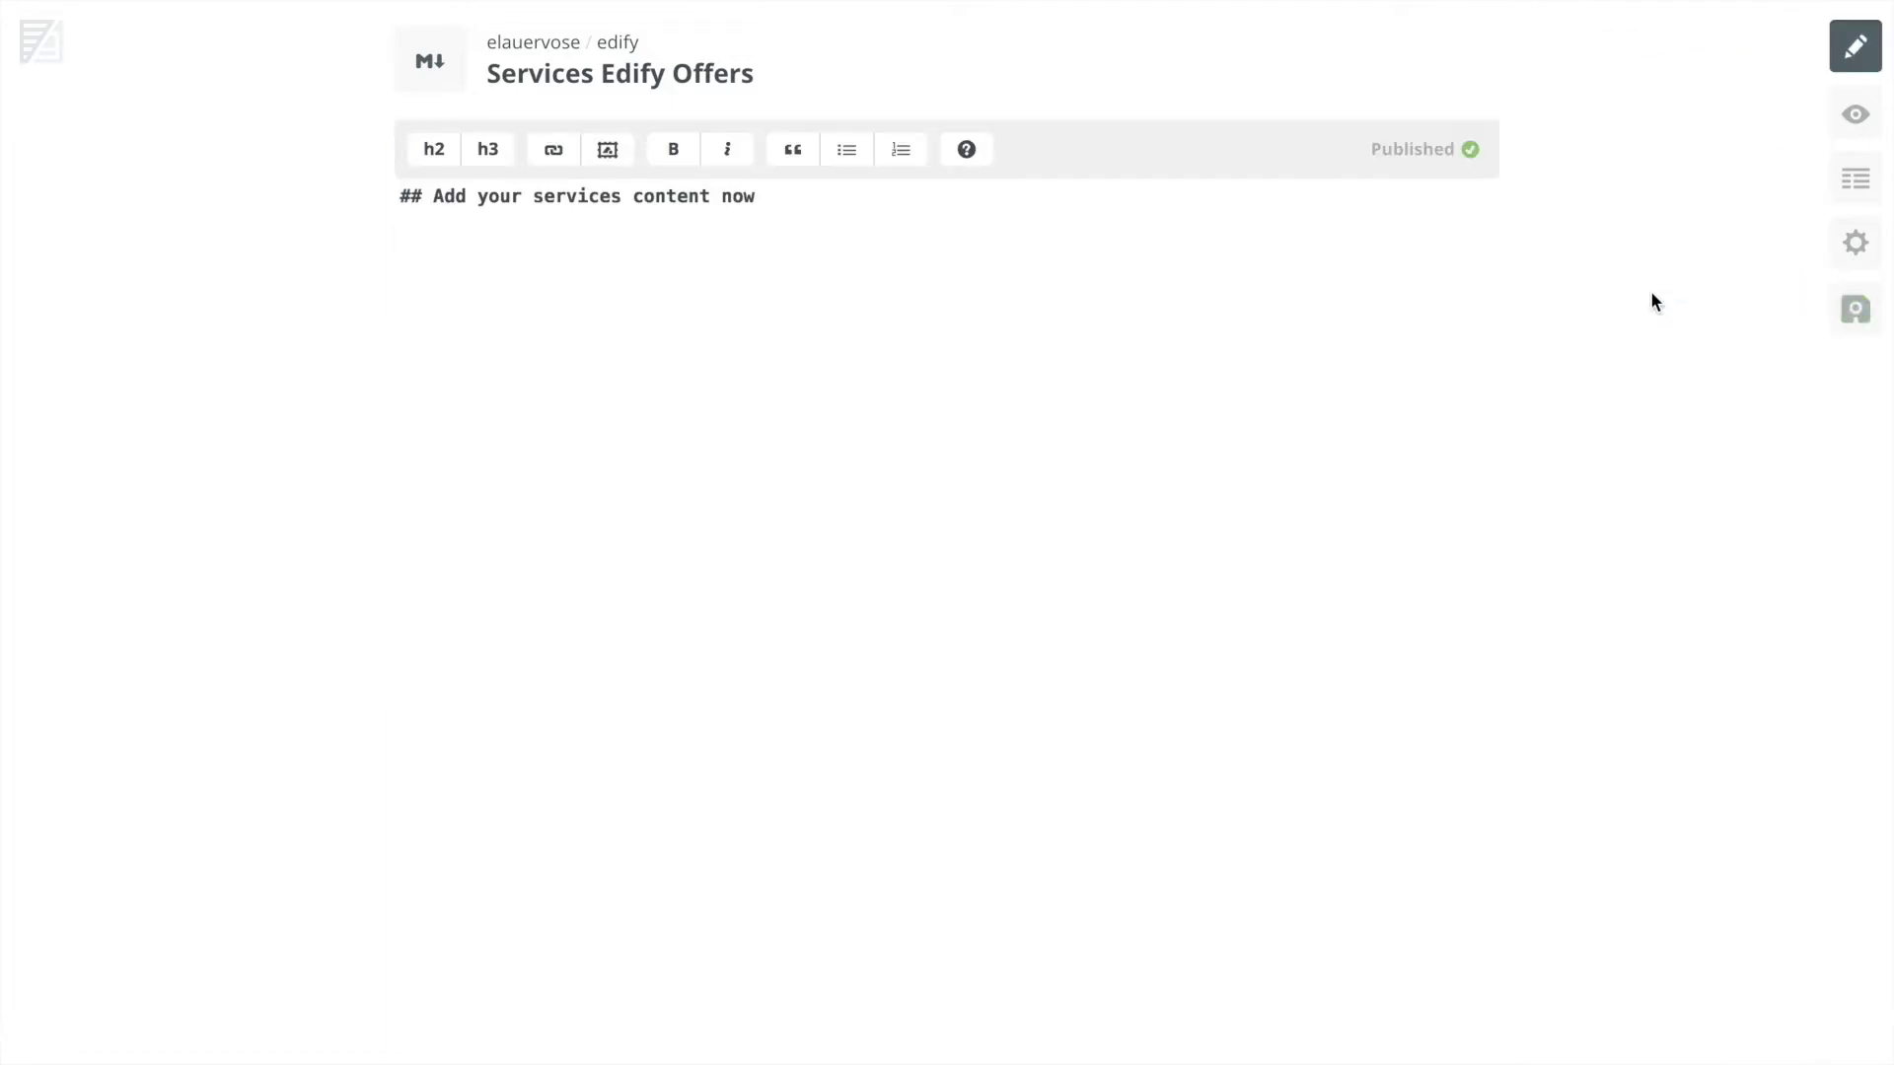
pyautogui.click(1856, 115)
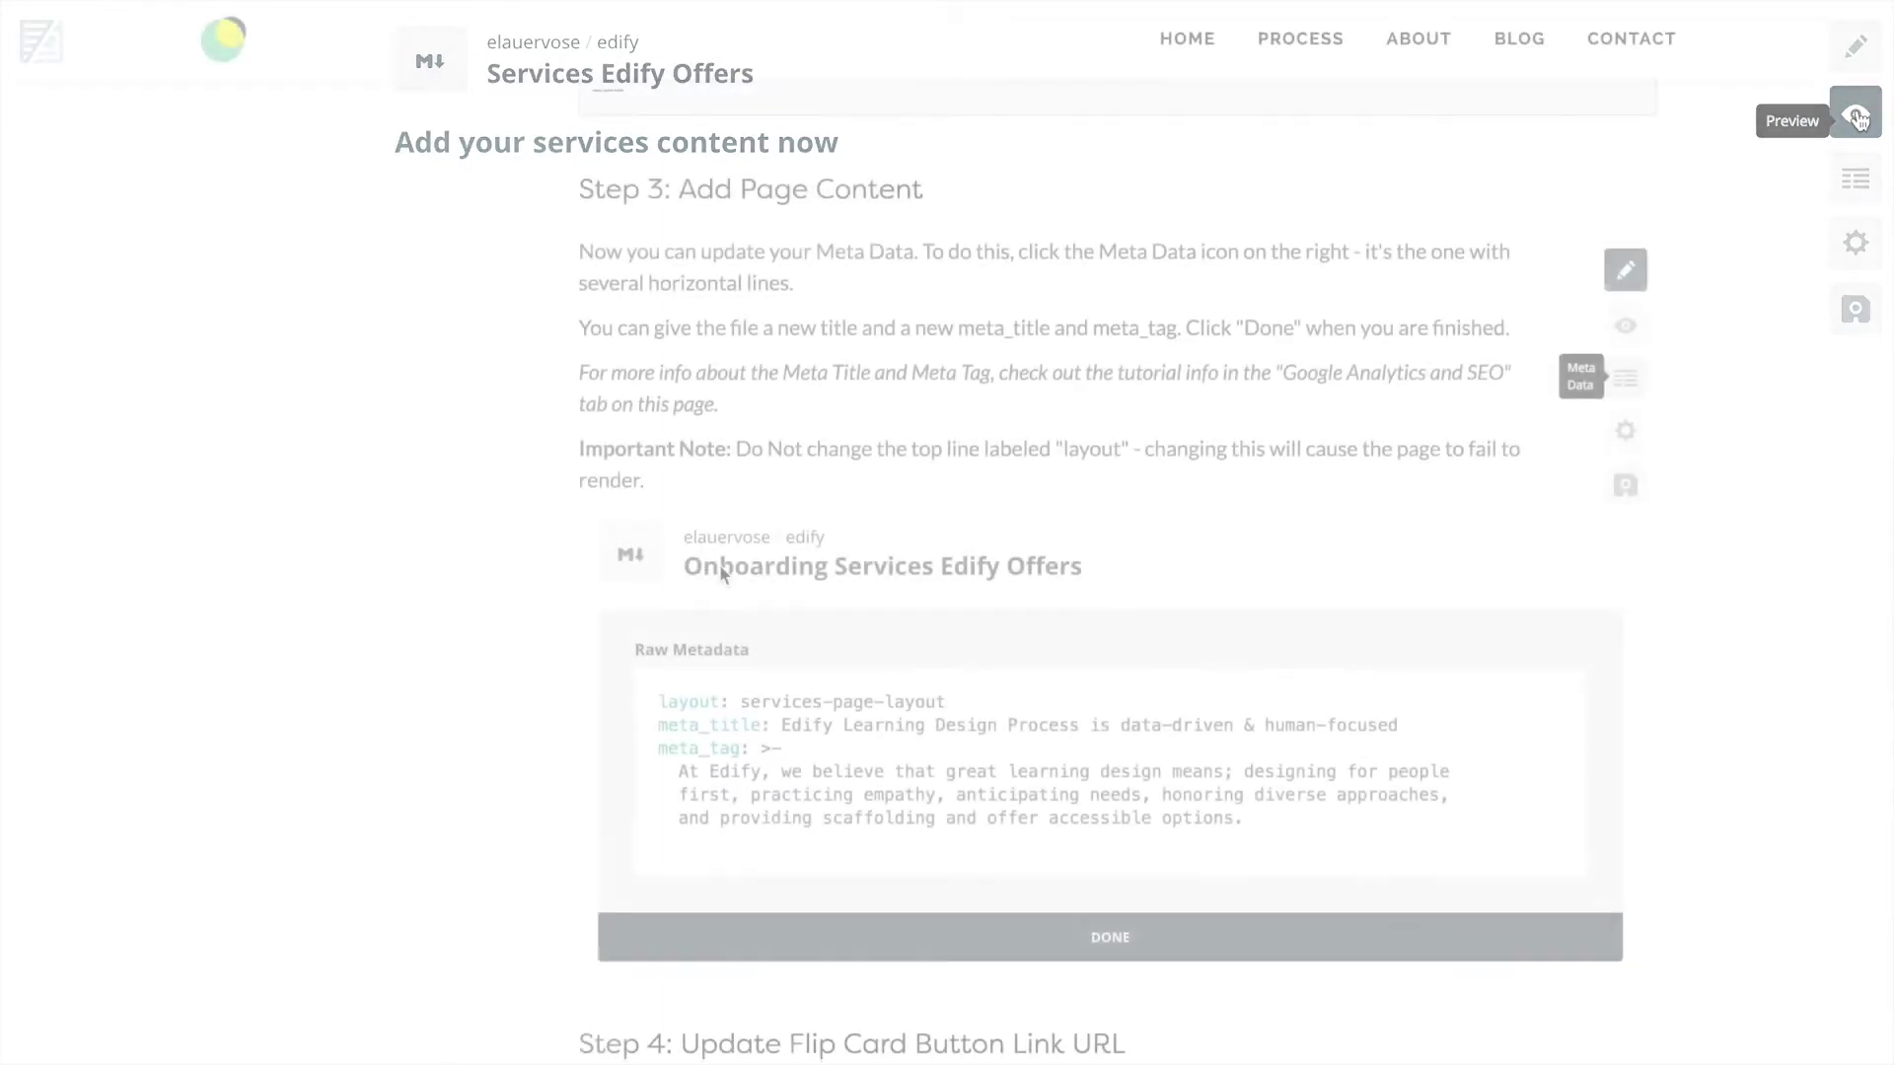
# In _data/questions.yml, linked from Step 4 of the guide, set the L&D Strategy card's button_link to "services-3" and bring up the changes for saving
pyautogui.scroll(-8, 719, 575)
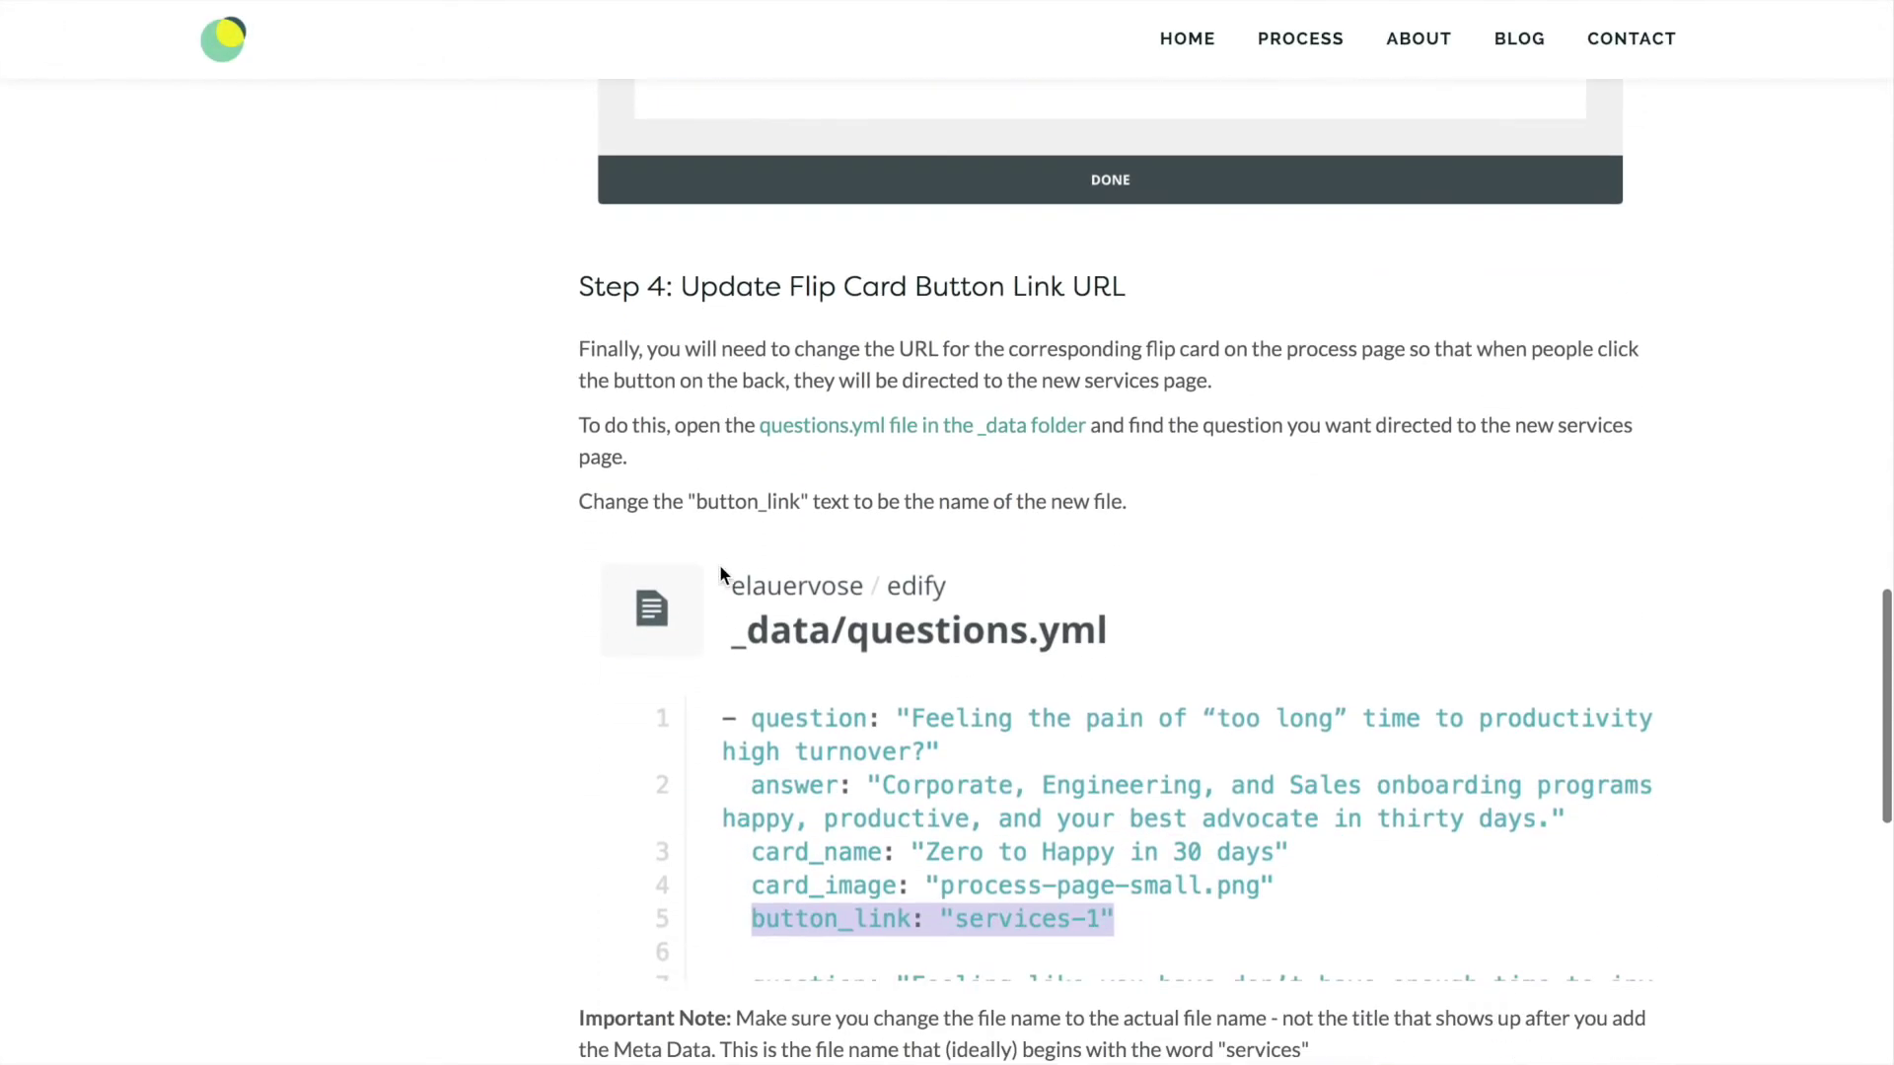
pyautogui.scroll(-1, 720, 572)
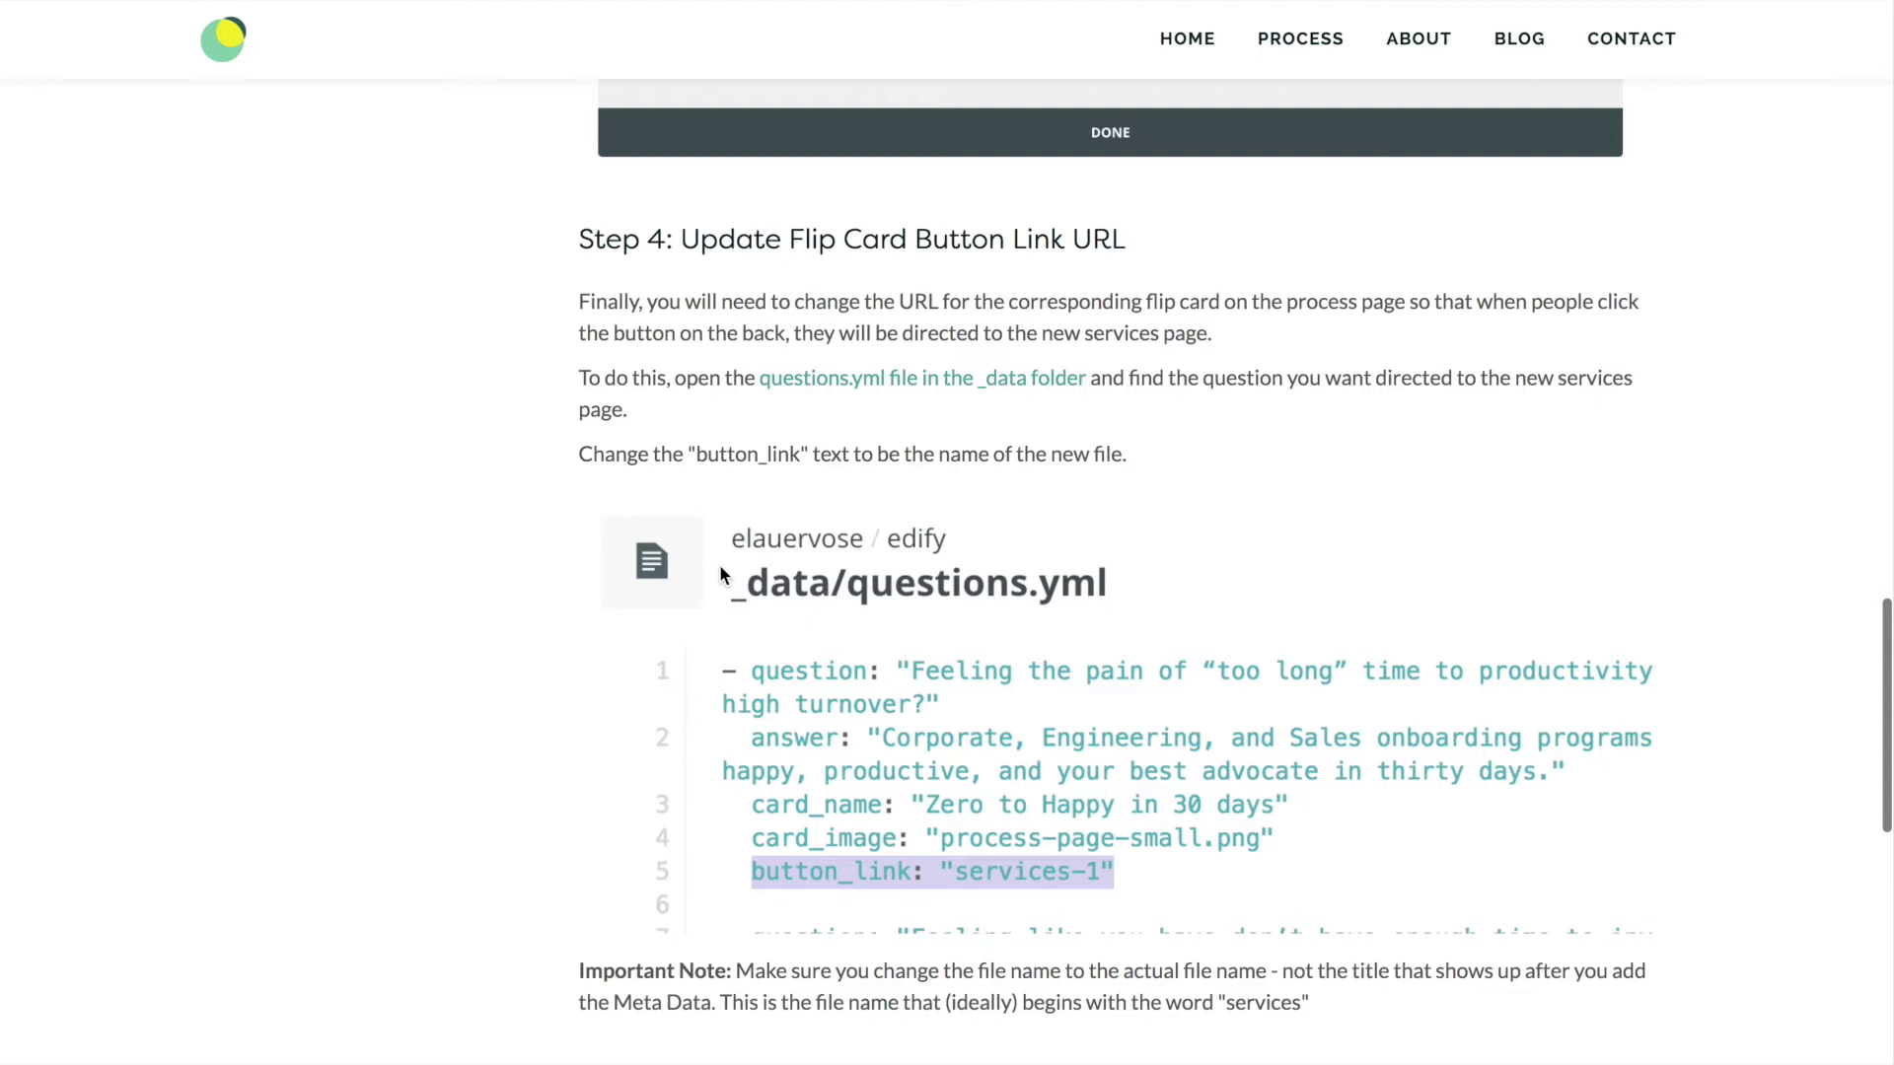
pyautogui.scroll(-1, 719, 564)
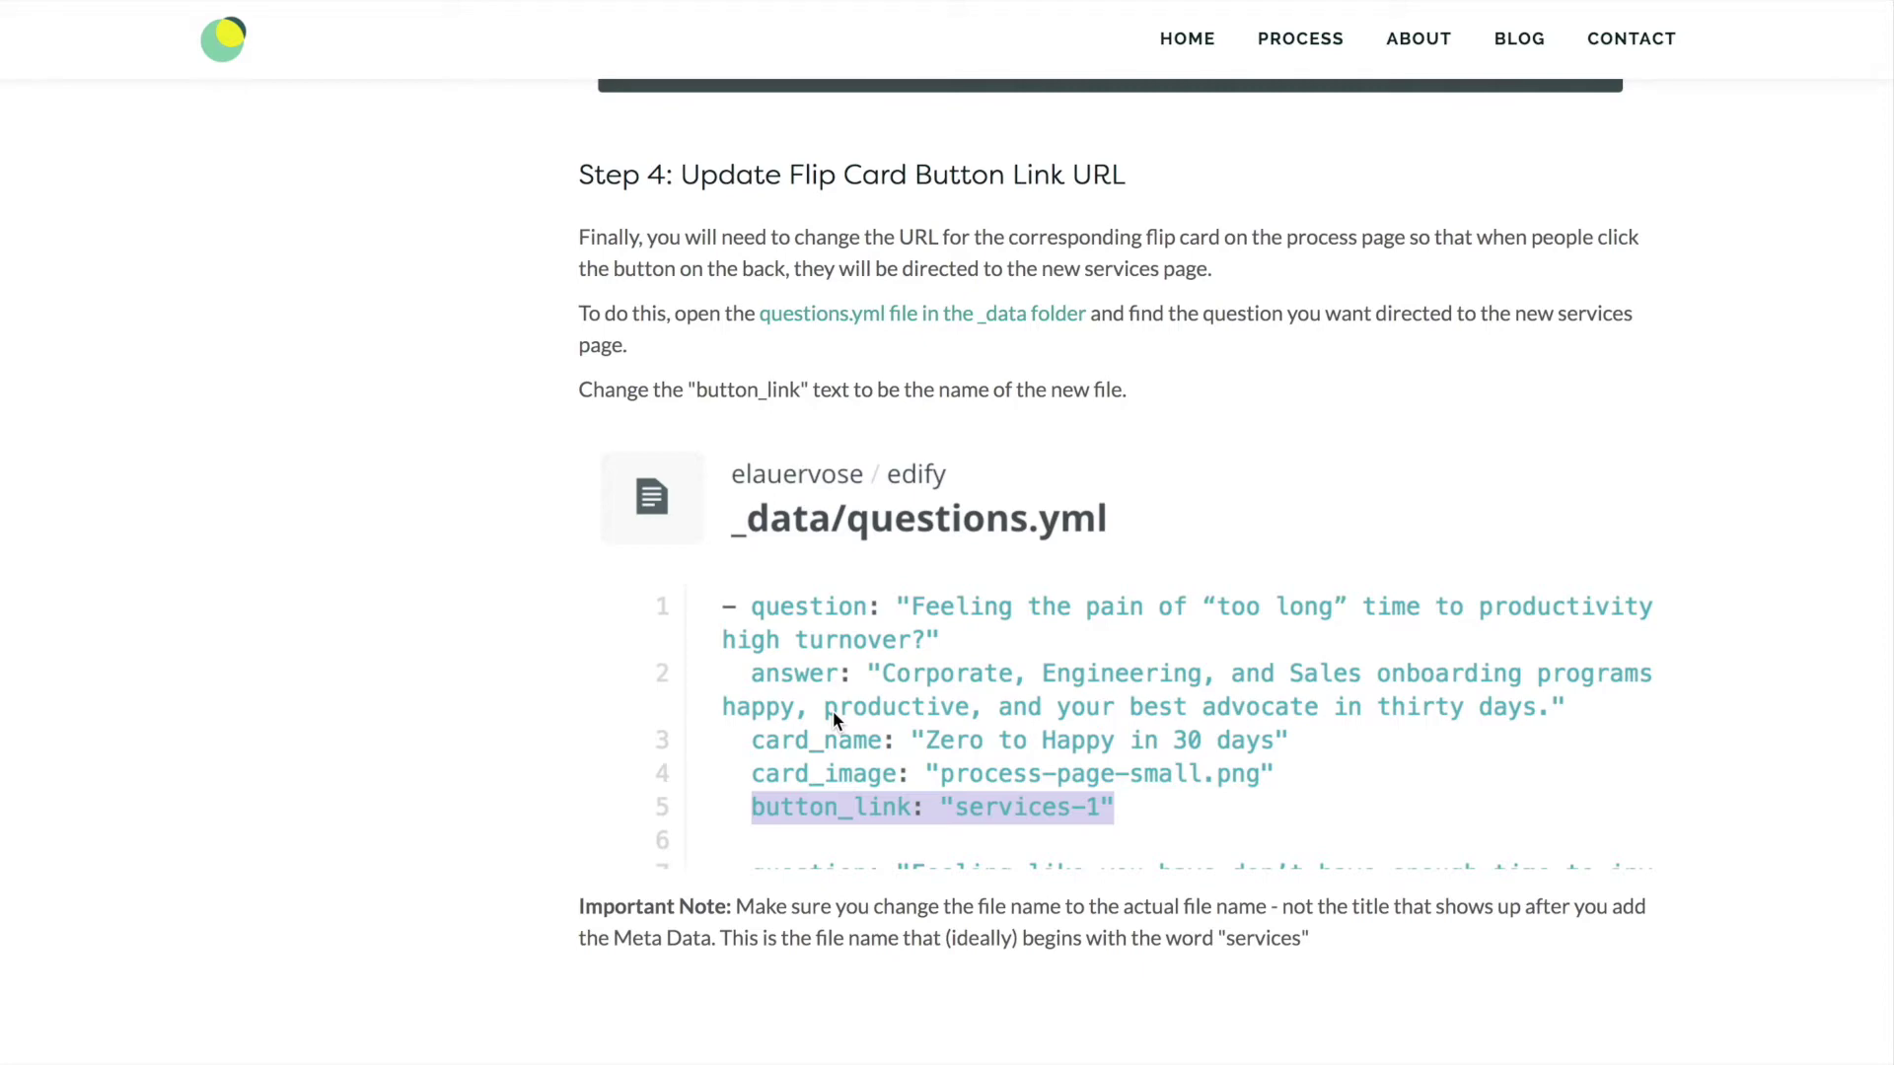
pyautogui.click(848, 314)
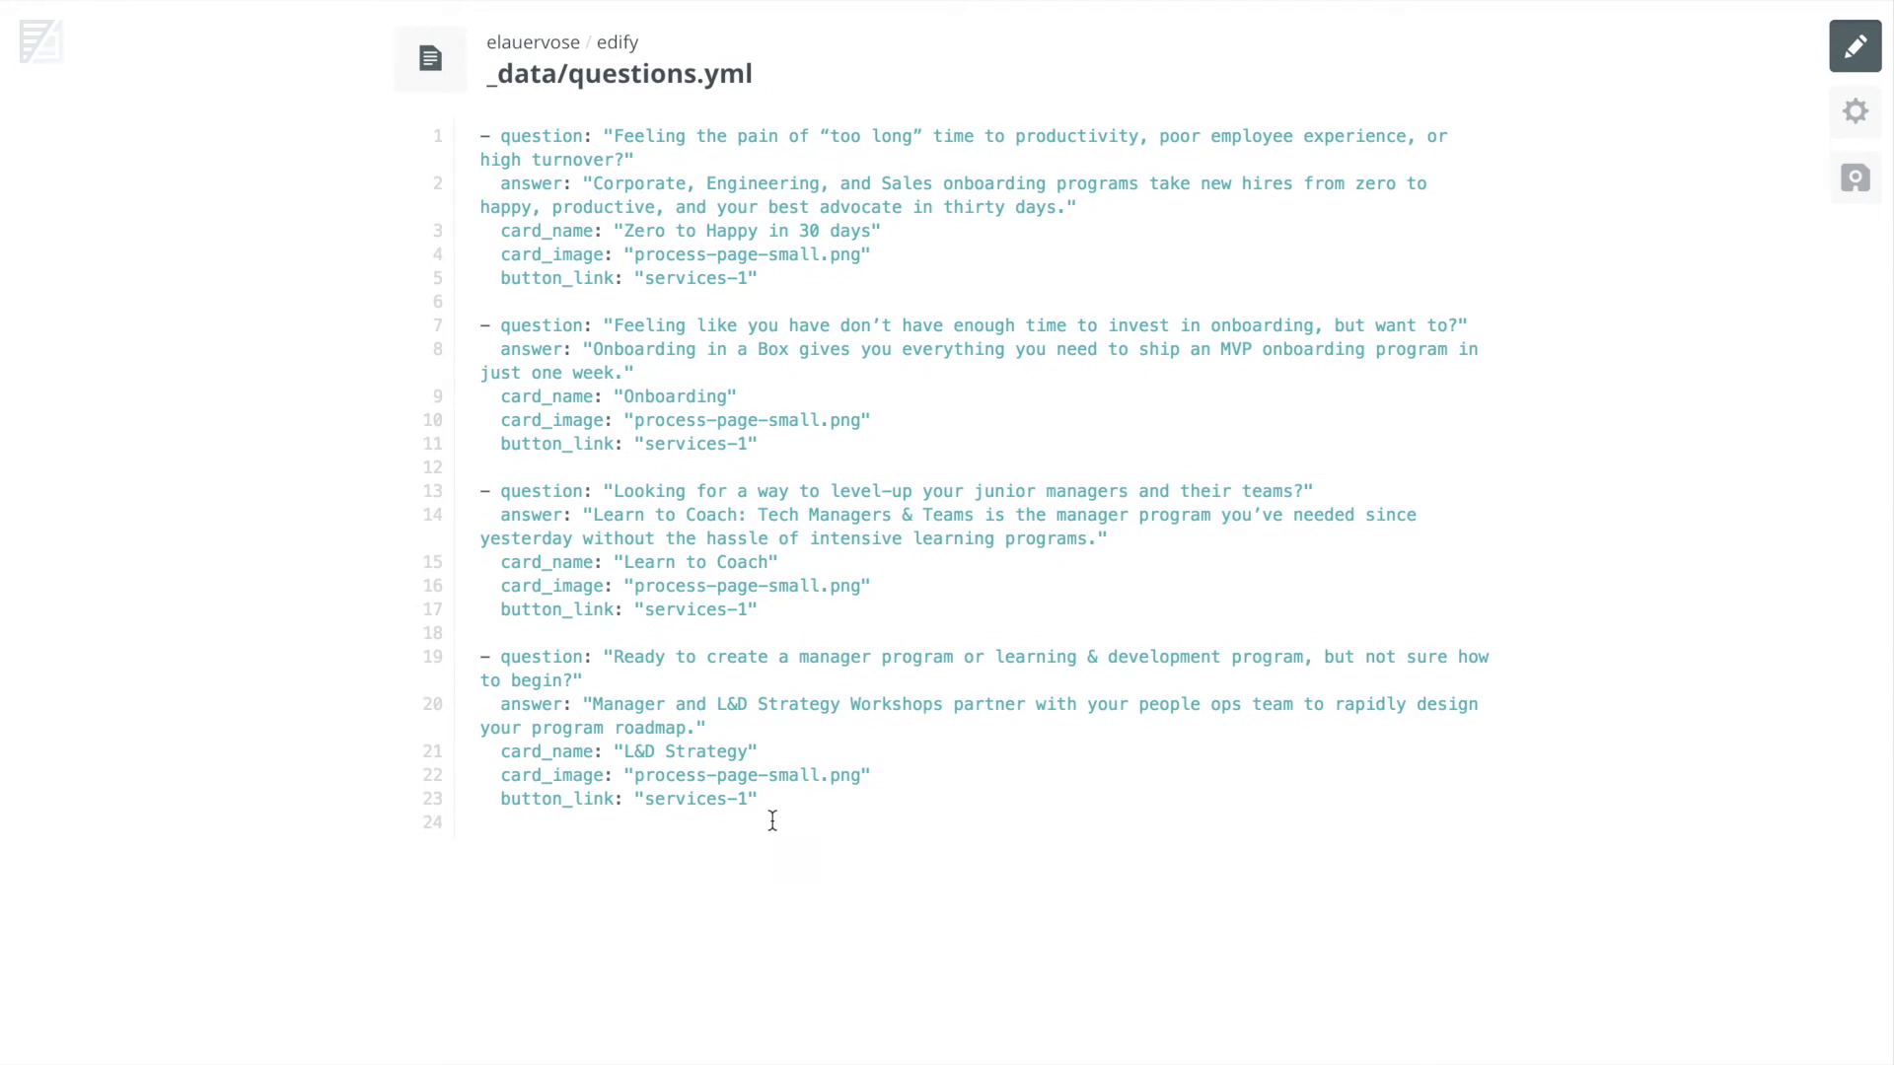
pyautogui.click(745, 802)
pyautogui.press('BackSpace')
pyautogui.write('3')
pyautogui.click(1850, 192)
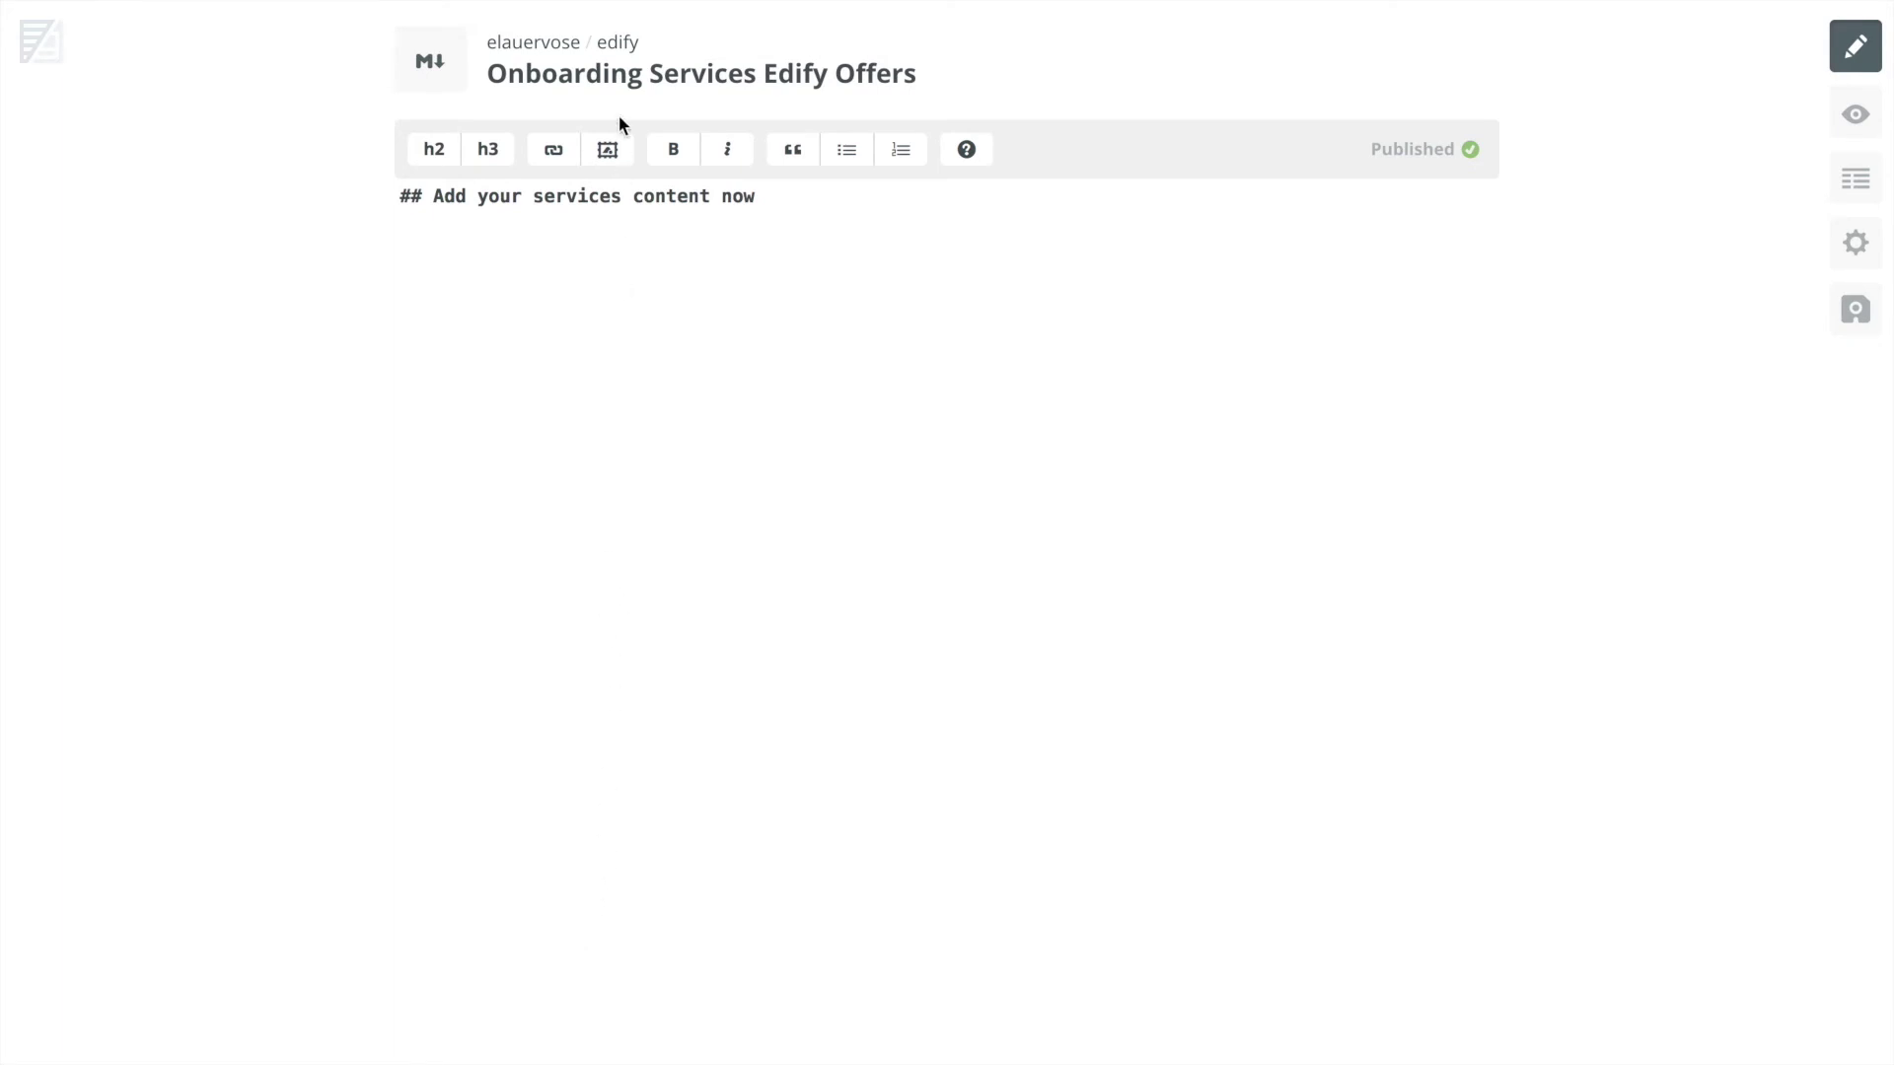
# Look through the edify root directory's file list for the new services file
pyautogui.click(622, 44)
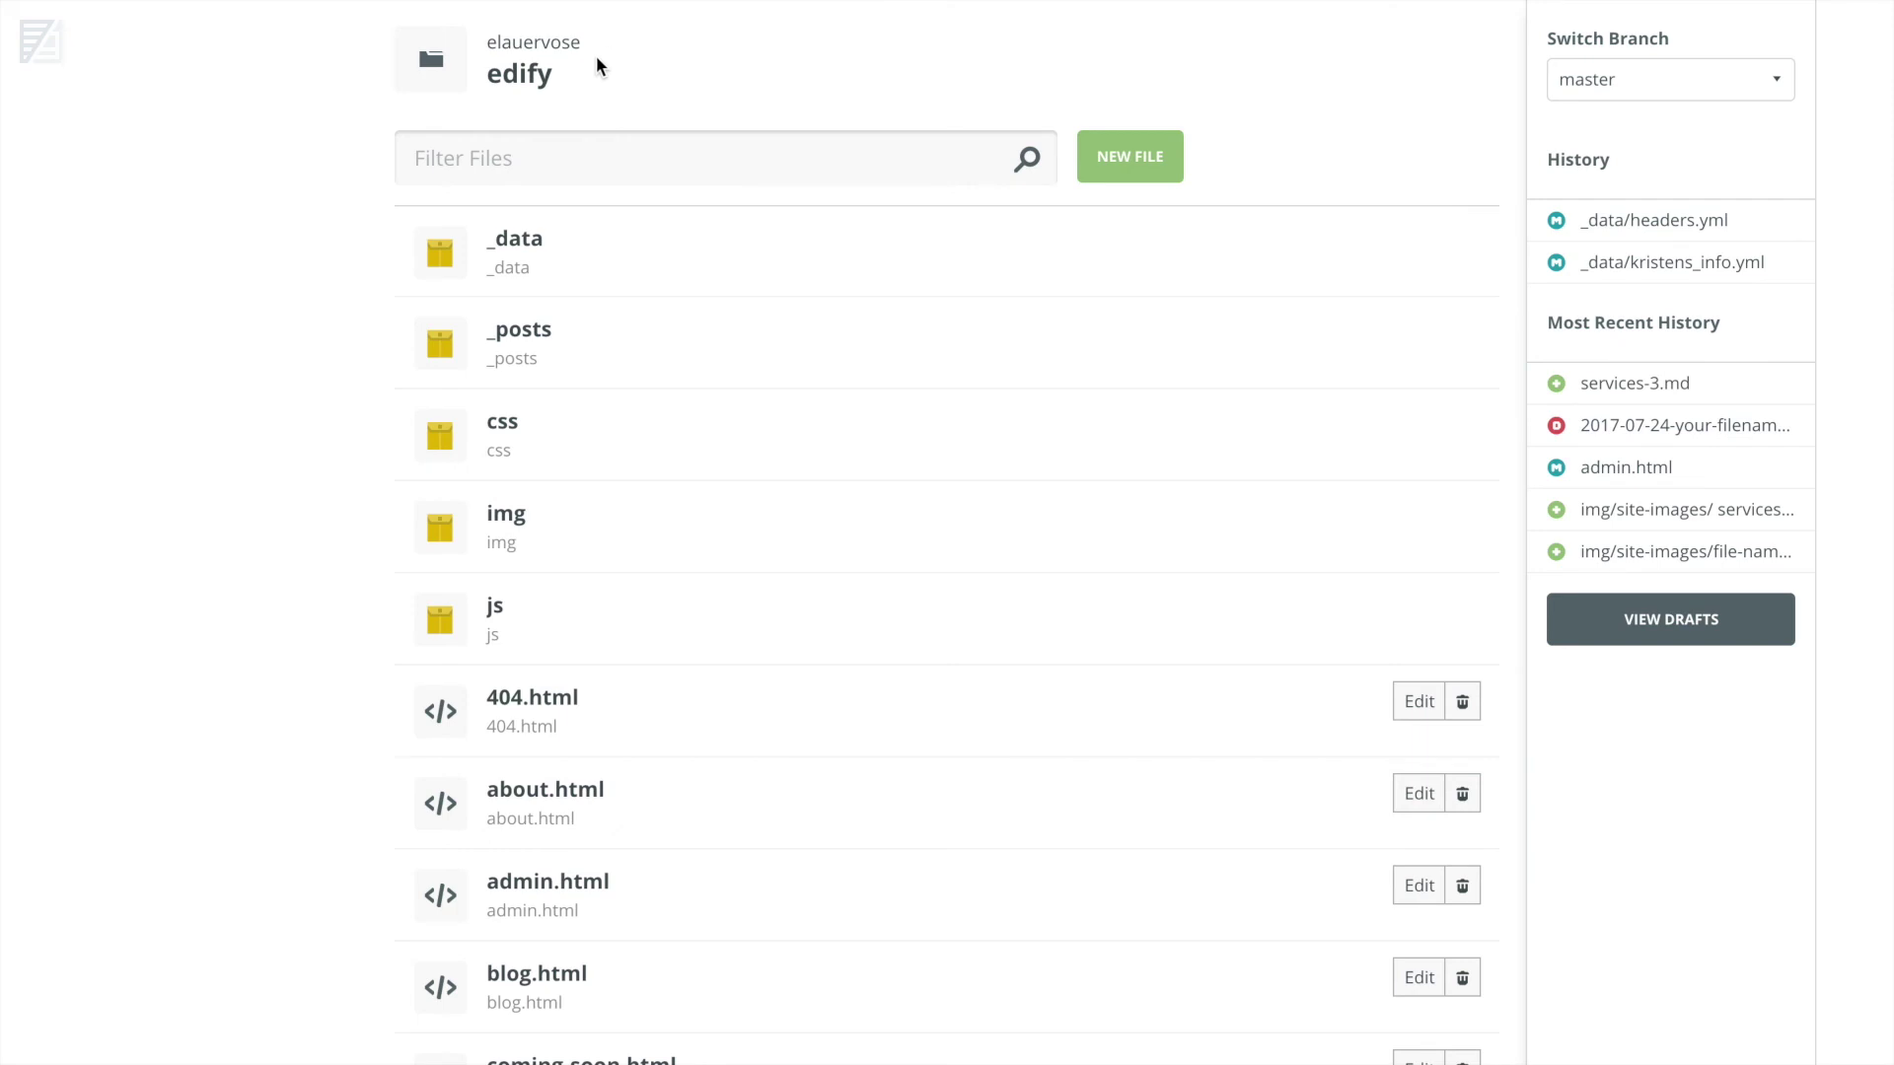
pyautogui.scroll(-6, 688, 451)
pyautogui.scroll(-1, 687, 453)
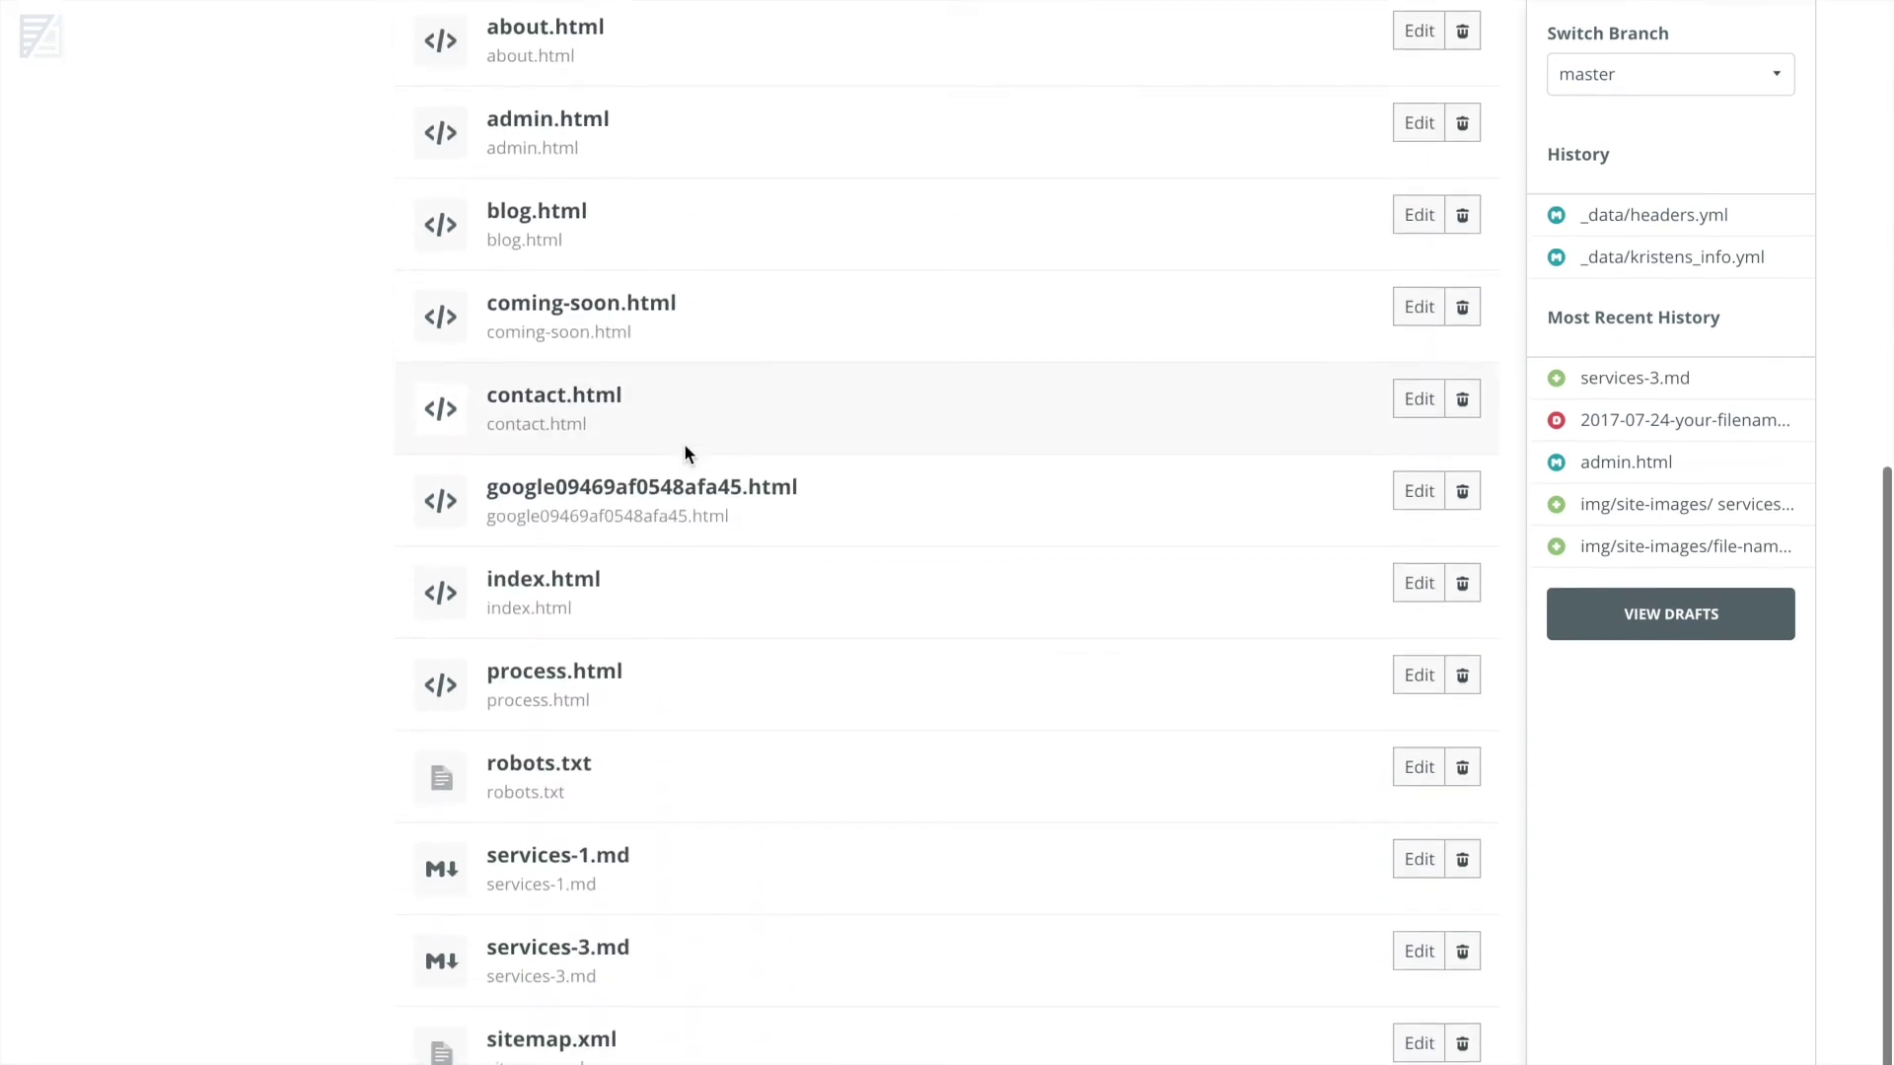